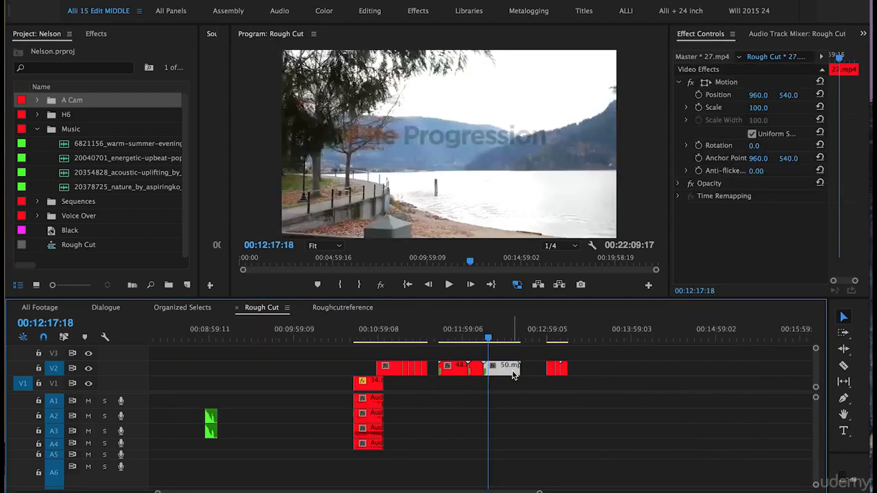
- Move the 50.mp4 clip from around 12:17 to V2 directly after 27.mp4 and trim its start
{"action": "key", "text": "Delete"}
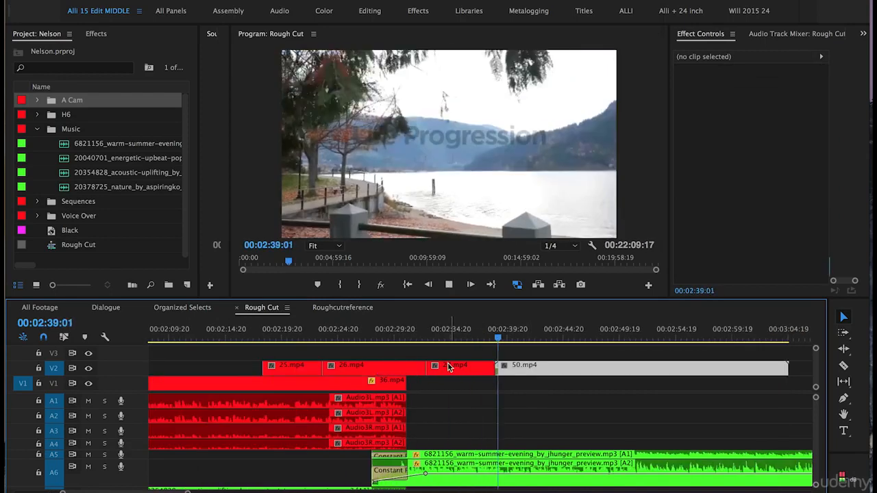
{"action": "left_click", "coordinate": [377, 368]}
{"action": "left_click_drag", "start_coordinate": [378, 368], "coordinate": [402, 368]}
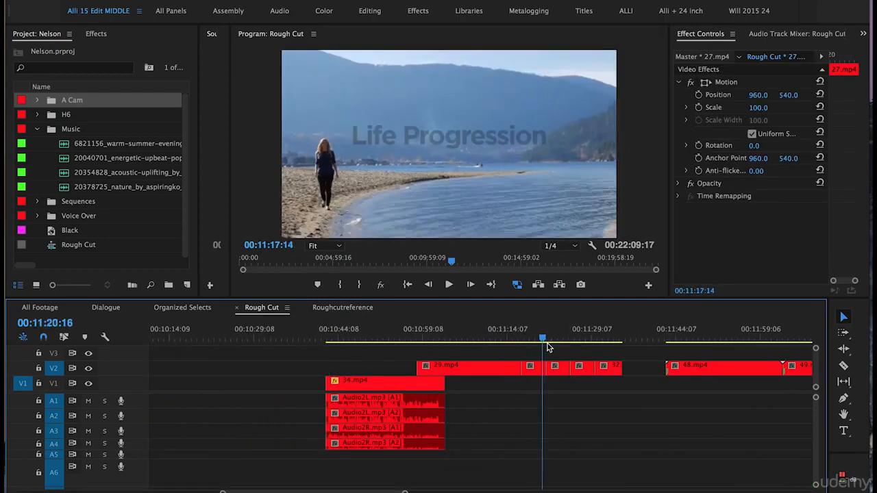
- Move the 41.mp4 clip from the B-roll group near 11:20 to V2 directly after 50.mp4
{"action": "left_click", "coordinate": [552, 342]}
{"action": "key", "text": "equal"}
{"action": "left_click", "coordinate": [489, 370]}
{"action": "key", "text": "Delete"}
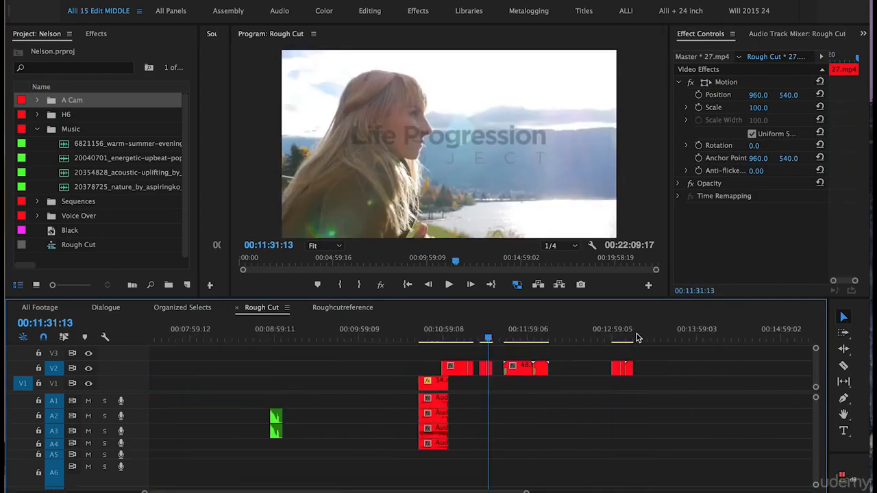
- Move the 32.mp4 clip from near 11:31 to V2 after 41.mp4 and adjust its end
{"action": "key", "text": "equal"}
{"action": "key", "text": "equal"}
{"action": "key", "text": "equal"}
{"action": "left_click", "coordinate": [507, 370]}
{"action": "key", "text": "Delete"}
{"action": "key", "text": "minus"}
{"action": "key", "text": "minus"}
{"action": "key", "text": "minus"}
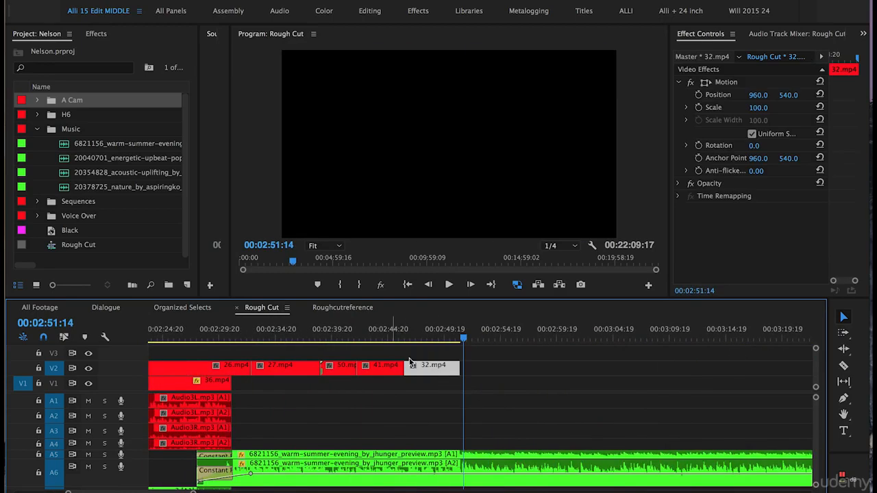
{"action": "left_click_drag", "start_coordinate": [452, 370], "coordinate": [463, 369]}
- Move the 28.mp4 clip from near 11:26 to V2 directly after 32.mp4
{"action": "left_click", "coordinate": [462, 341]}
{"action": "key", "text": "equal"}
{"action": "key", "text": "equal"}
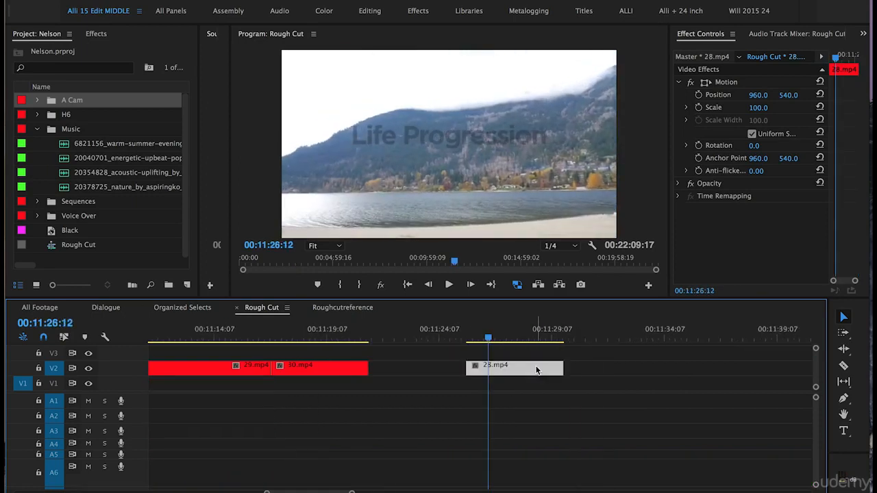
{"action": "scroll", "coordinate": [536, 370], "scroll_direction": "left", "scroll_amount": 10}
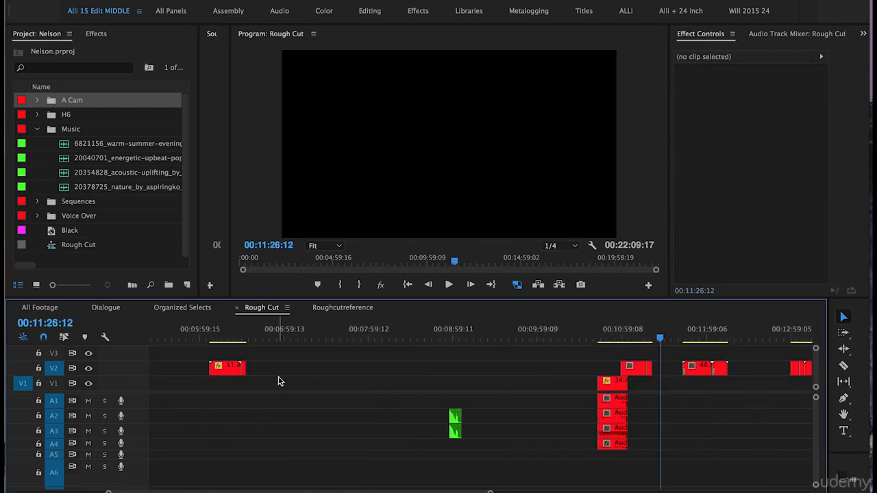
{"action": "scroll", "coordinate": [279, 381], "scroll_direction": "down", "scroll_amount": 5}
{"action": "left_click", "coordinate": [388, 337]}
{"action": "key", "text": "equal"}
{"action": "key", "text": "equal"}
{"action": "key", "text": "equal"}
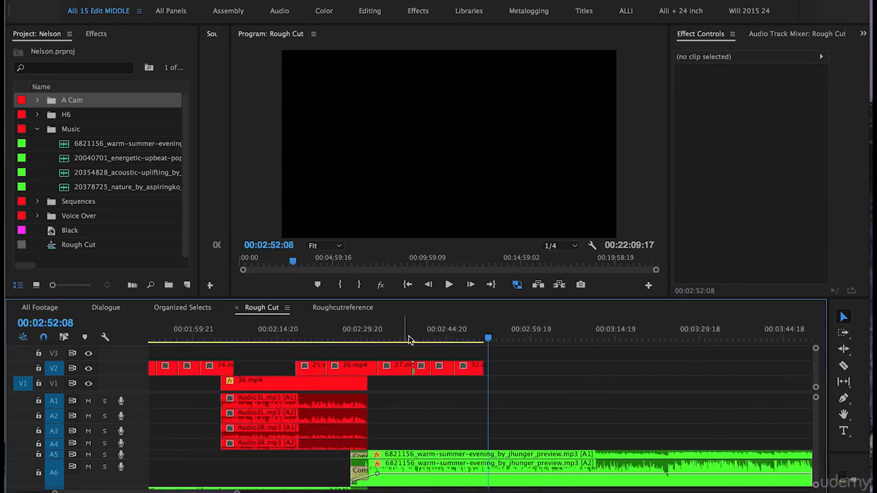
{"action": "key", "text": "period"}
{"action": "left_click_drag", "start_coordinate": [513, 377], "coordinate": [539, 372]}
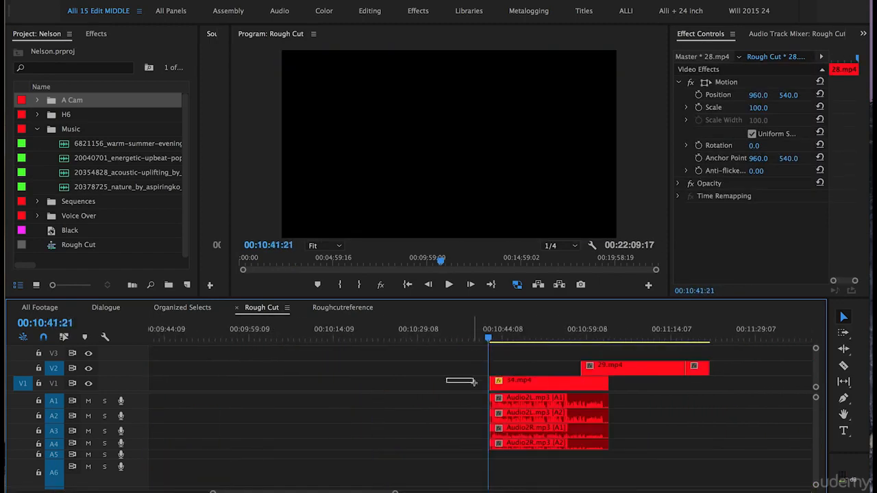
- Cut the 34.mp4 clip and its four Audio2 clips at 10:41:21 out of the sequence
{"action": "left_click_drag", "start_coordinate": [472, 381], "coordinate": [518, 481]}
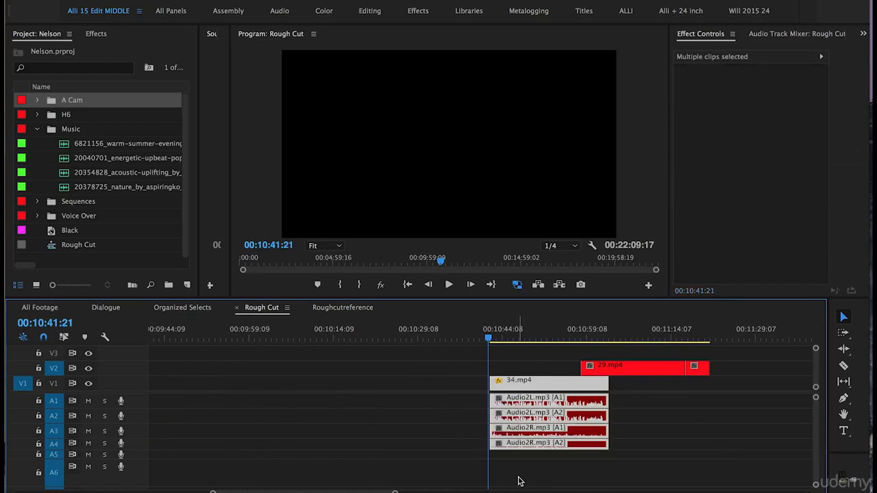
{"action": "key", "text": "Delete"}
{"action": "key", "text": "minus"}
{"action": "key", "text": "minus"}
{"action": "key", "text": "minus"}
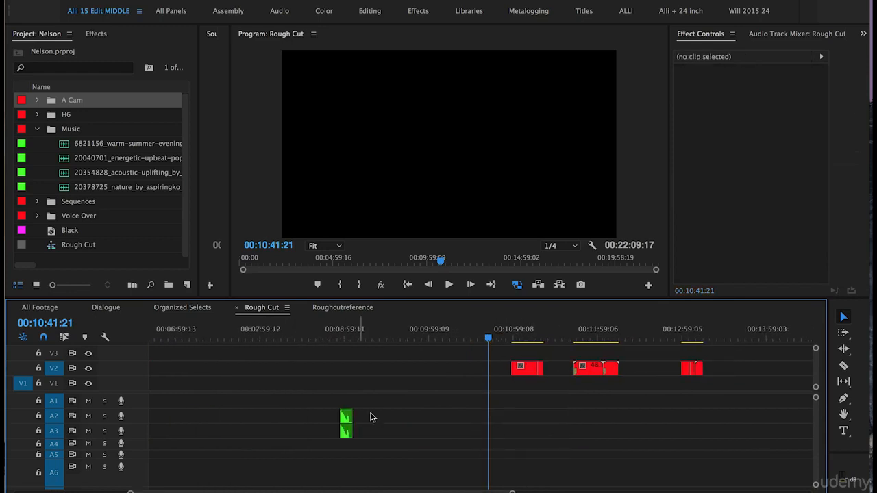
- Target track V1 and paste 34.mp4 with its audio near the end of the 28.mp4 B-roll clip
{"action": "left_click", "coordinate": [284, 328]}
{"action": "key", "text": "equal"}
{"action": "key", "text": "equal"}
{"action": "key", "text": "equal"}
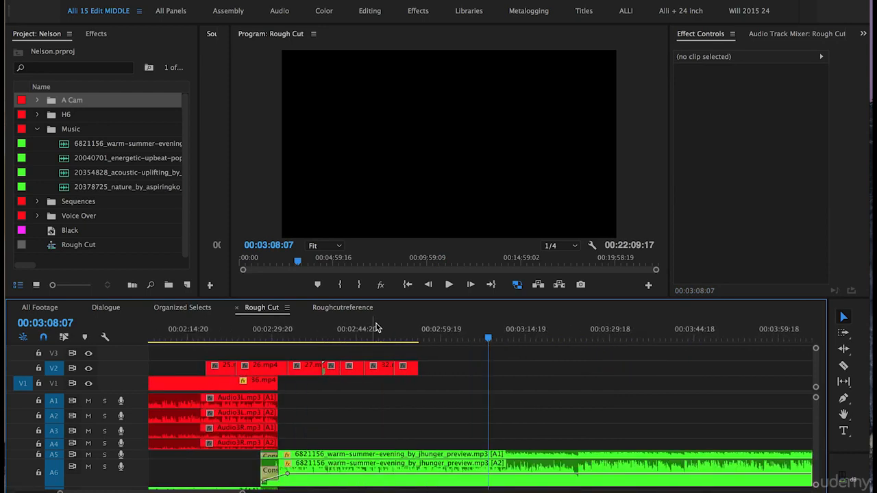
{"action": "left_click", "coordinate": [54, 383]}
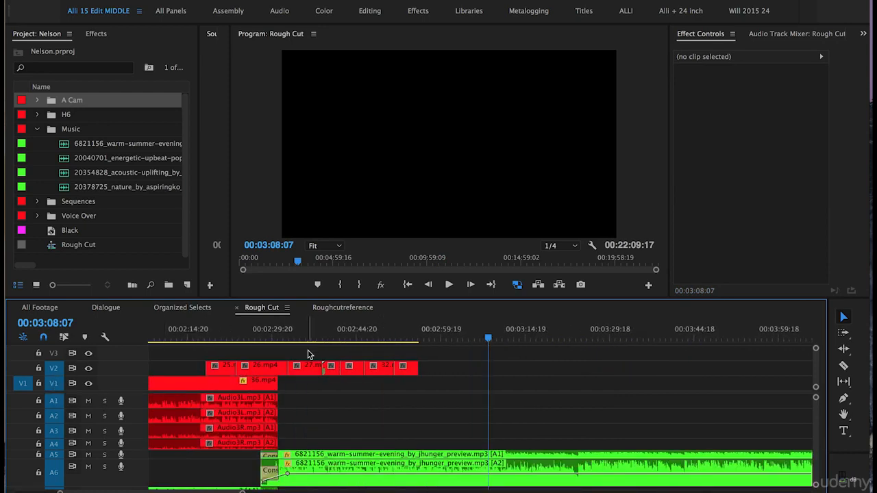
{"action": "left_click", "coordinate": [415, 339]}
{"action": "key", "text": "ctrl+v"}
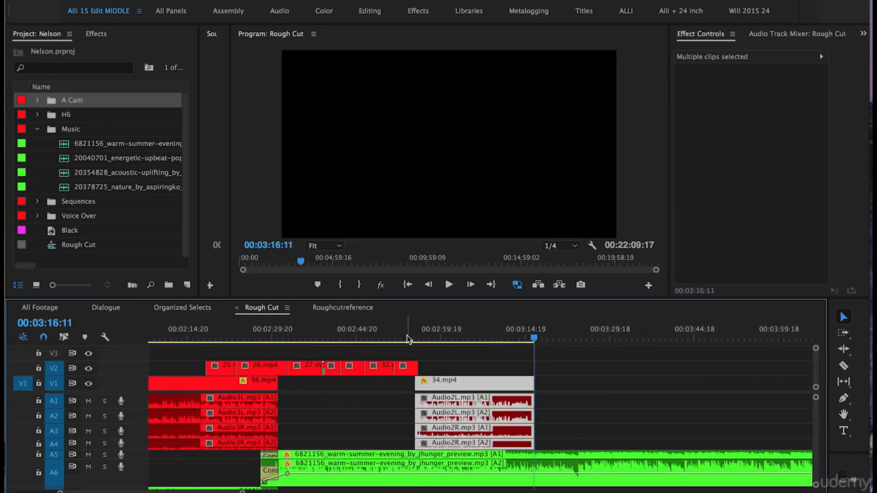
- Move the 38.mp4 bridge clip from near 6:31 to V2 directly after 28.mp4
{"action": "key", "text": "backslash"}
{"action": "left_click_drag", "start_coordinate": [672, 334], "coordinate": [702, 336]}
{"action": "key", "text": "equal"}
{"action": "key", "text": "equal"}
{"action": "key", "text": "equal"}
{"action": "key", "text": "equal"}
{"action": "left_click", "coordinate": [483, 370]}
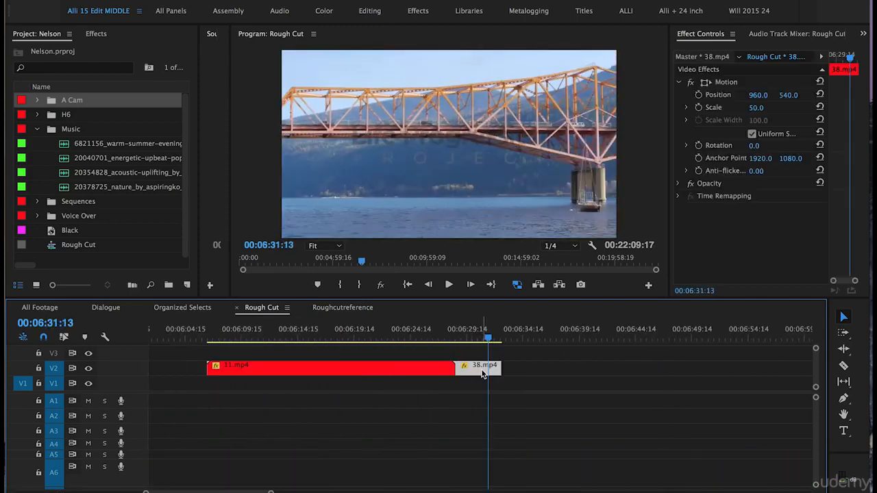
{"action": "key", "text": "Delete"}
{"action": "key", "text": "minus"}
{"action": "key", "text": "minus"}
{"action": "left_click", "coordinate": [394, 336]}
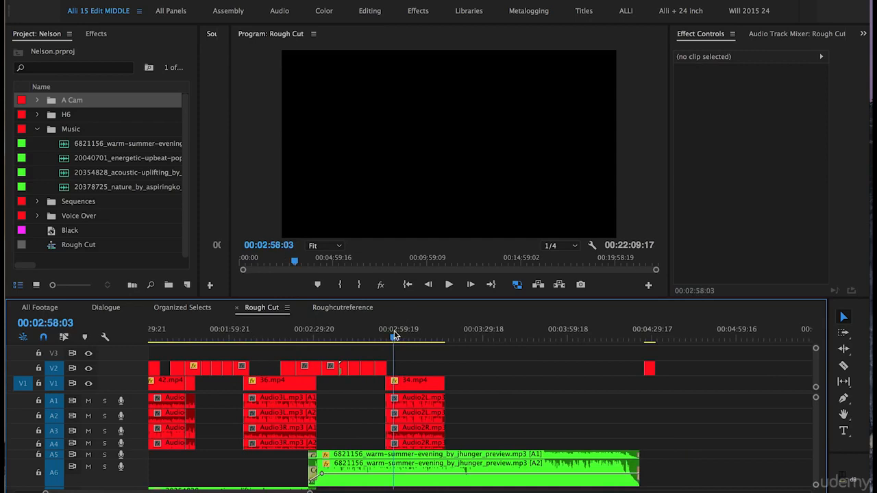
{"action": "key", "text": "ctrl+z"}
- Slide 34.mp4 and its audio along V1 so it starts partway under 32.mp4
{"action": "key", "text": "equal"}
{"action": "left_click", "coordinate": [351, 393]}
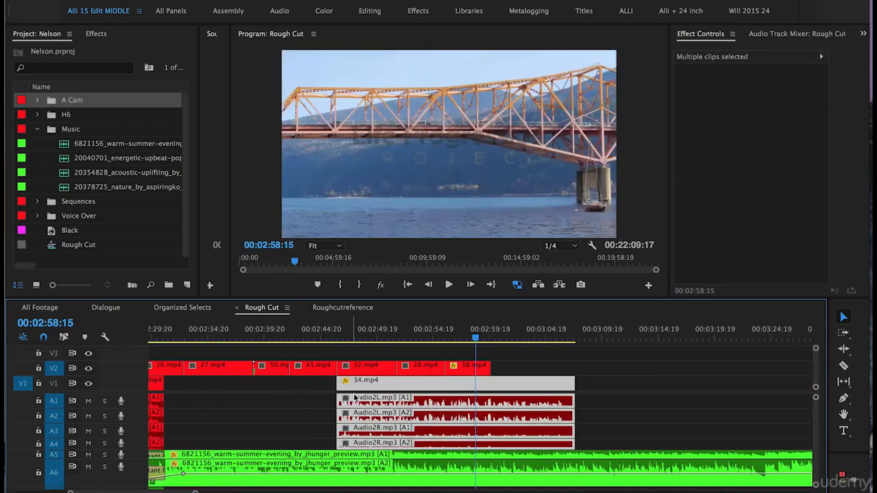
{"action": "left_click_drag", "start_coordinate": [357, 388], "coordinate": [383, 388]}
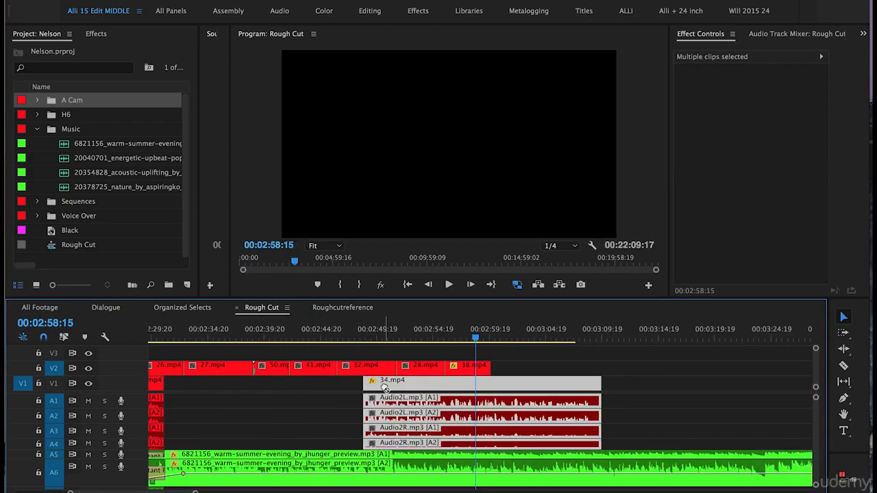
{"action": "left_click", "coordinate": [350, 333]}
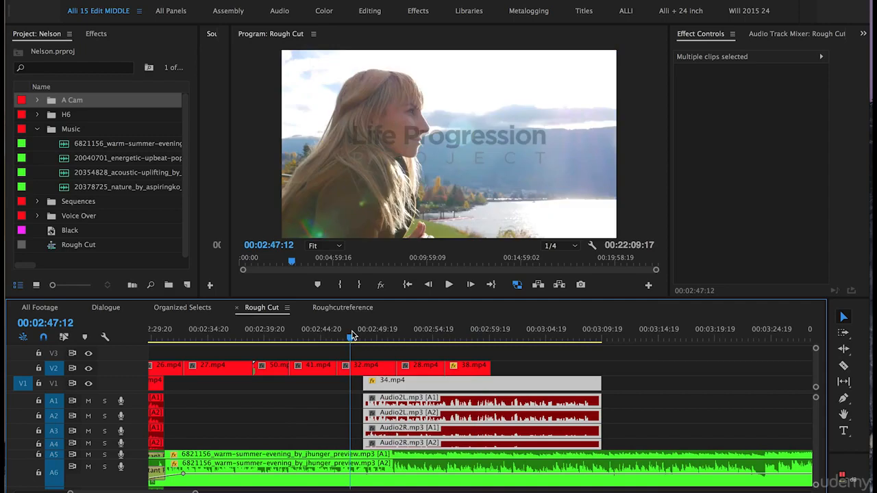
- Shift 38.mp4 to start at 2:57:16, extend 28.mp4 to fill the gap, and play back the section
{"action": "left_click", "coordinate": [466, 333]}
{"action": "key", "text": "equal"}
{"action": "left_click_drag", "start_coordinate": [505, 371], "coordinate": [546, 370]}
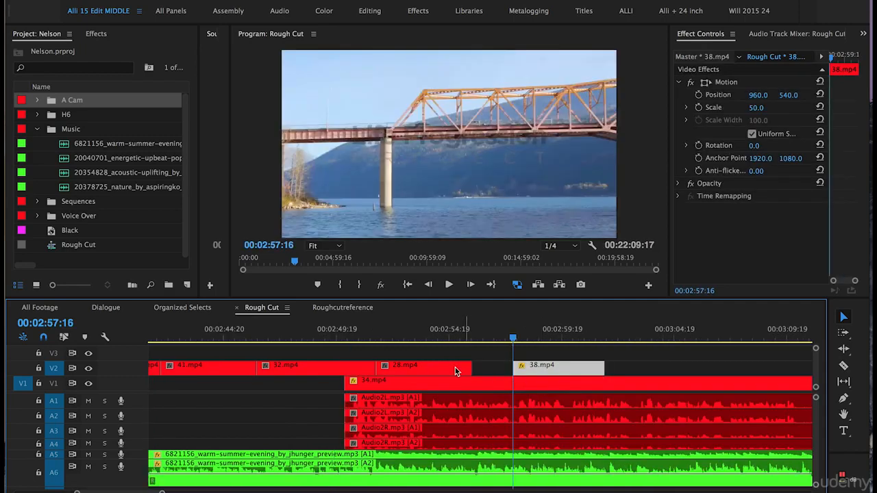
{"action": "left_click_drag", "start_coordinate": [446, 367], "coordinate": [490, 373]}
{"action": "left_click_drag", "start_coordinate": [419, 369], "coordinate": [346, 369]}
{"action": "left_click", "coordinate": [358, 333]}
{"action": "key", "text": "space"}
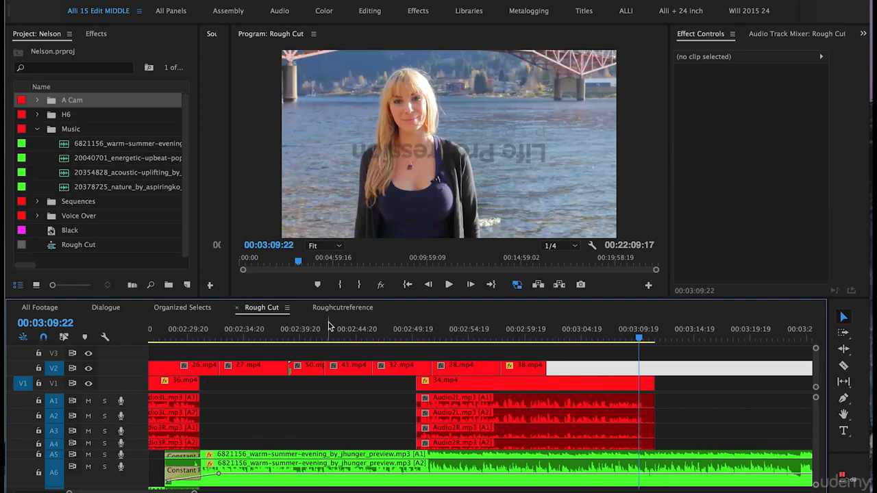
- In the Dialogue sequence, copy the cyan-labelled 34.mp4 take together with all its audio clips
{"action": "left_click", "coordinate": [104, 309]}
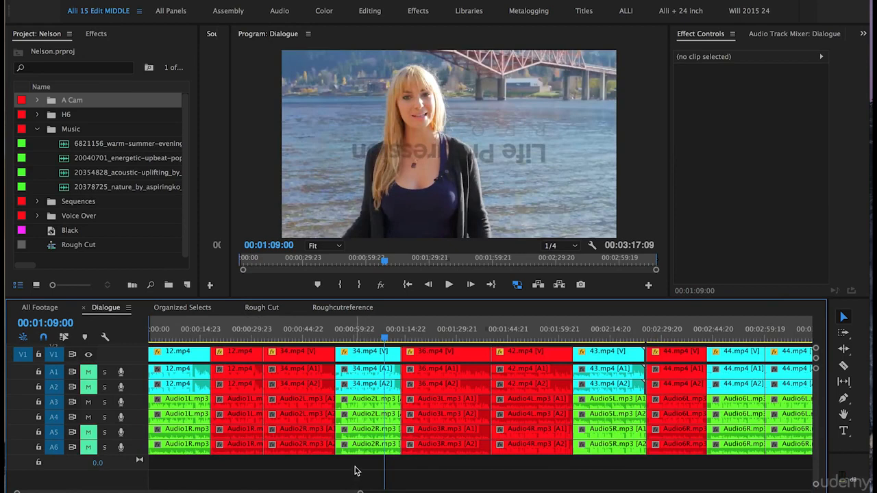
{"action": "mouse_move", "coordinate": [356, 461]}
{"action": "left_mouse_down"}
{"action": "mouse_move", "coordinate": [359, 435]}
{"action": "mouse_move", "coordinate": [371, 454]}
{"action": "left_mouse_up"}
{"action": "left_click_drag", "start_coordinate": [371, 348], "coordinate": [372, 353]}
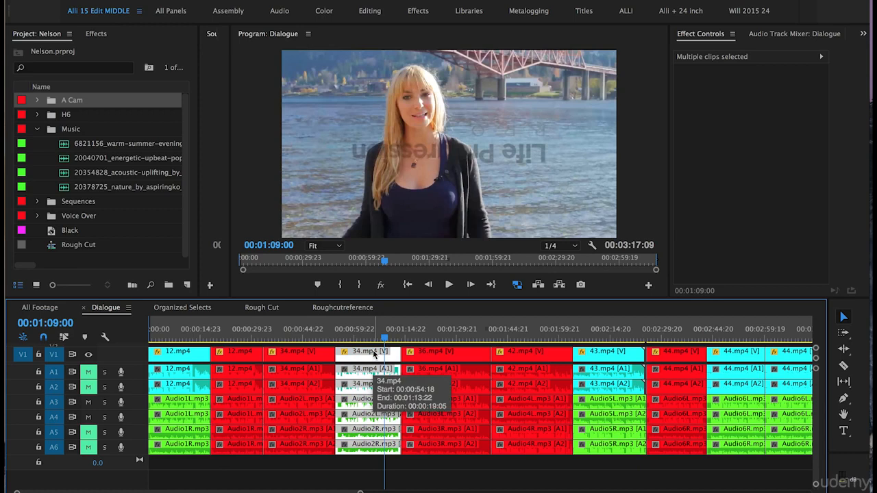
- Delete the red 34.mp4 clip and its audio from the Rough Cut sequence
{"action": "left_click", "coordinate": [264, 309]}
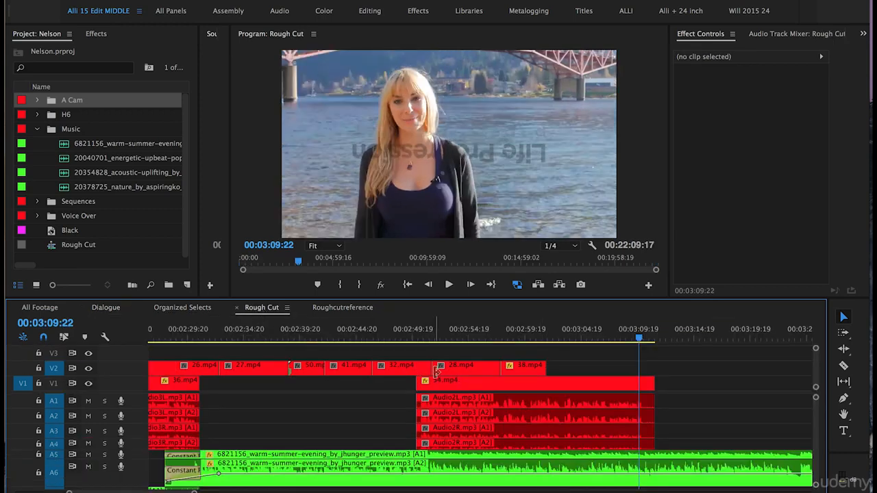
{"action": "left_click_drag", "start_coordinate": [586, 390], "coordinate": [453, 445]}
{"action": "key", "text": "Delete"}
- Paste the copied 34.mp4 take and its audio onto V1 of the Rough Cut at 2:51:06
{"action": "left_click", "coordinate": [457, 334]}
{"action": "left_click", "coordinate": [57, 388]}
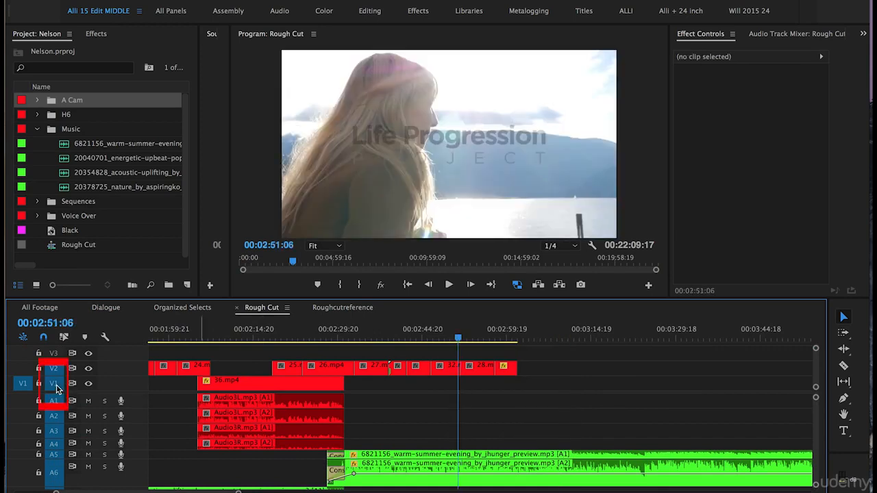
{"action": "key", "text": "ctrl+v"}
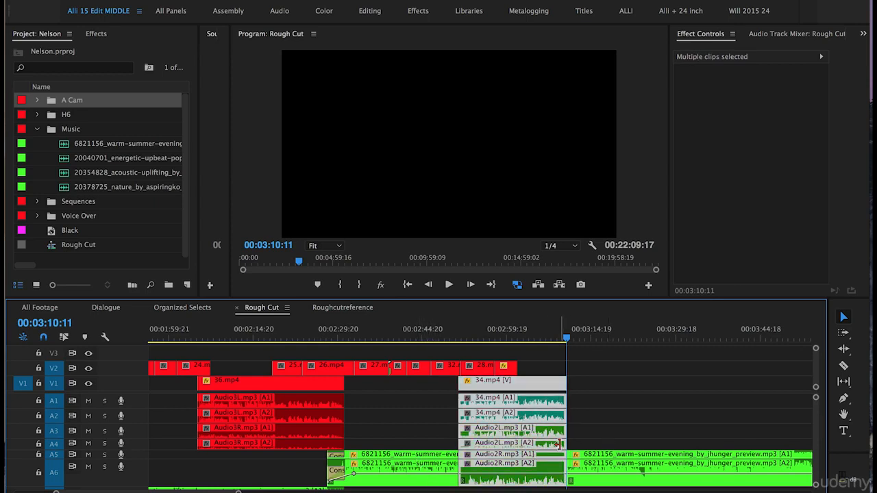
- Delete the pasted take's 34.mp4 camera audio from tracks A1 and A2
{"action": "left_click", "coordinate": [574, 431]}
{"action": "left_click_drag", "start_coordinate": [588, 406], "coordinate": [498, 420]}
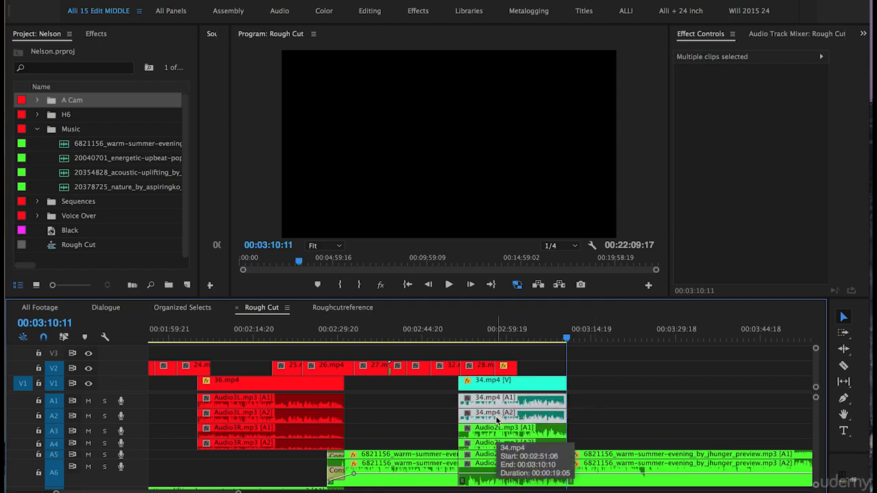
{"action": "key", "text": "Delete"}
- Move the four Audio2 clips up to tracks A1 to A4 and delete the leftover music segment after them
{"action": "left_click", "coordinate": [481, 427]}
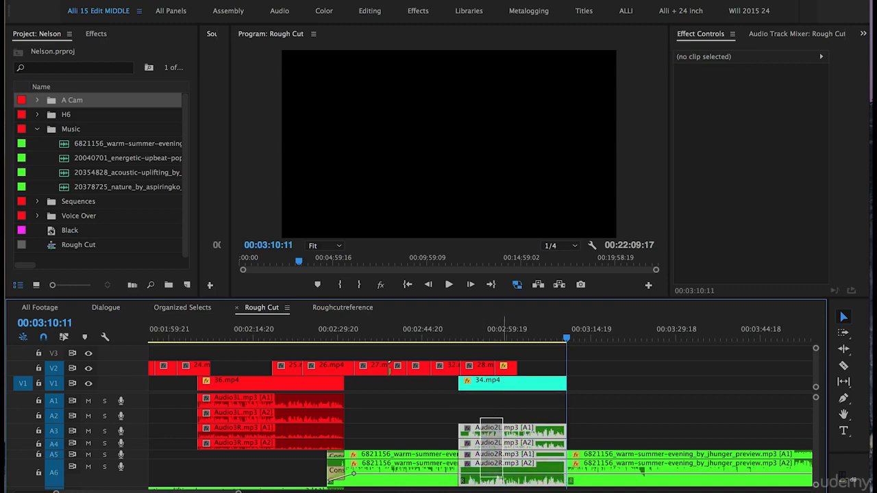
{"action": "left_click_drag", "start_coordinate": [481, 428], "coordinate": [482, 399]}
{"action": "left_click_drag", "start_coordinate": [611, 440], "coordinate": [594, 489]}
{"action": "key", "text": "Delete"}
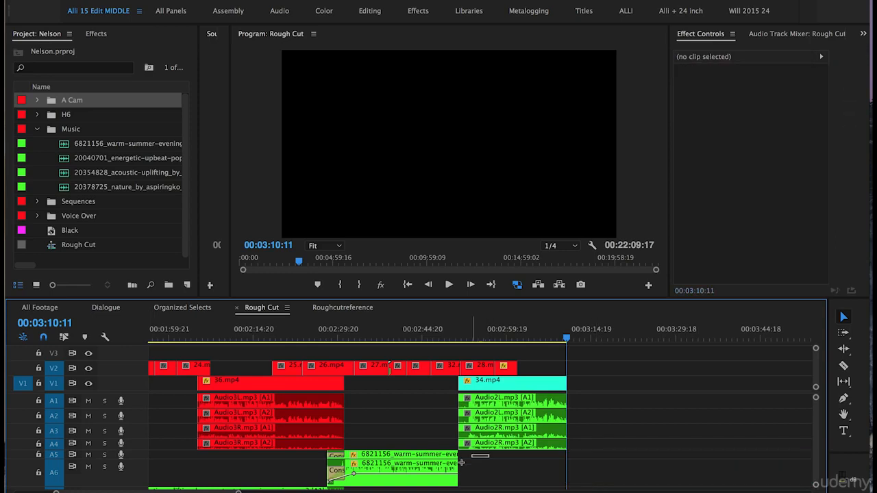
- Extend the remaining warm-summer-evening music clip beneath and past the 34.mp4 dialogue, and save the project
{"action": "left_click", "coordinate": [445, 465]}
{"action": "left_click_drag", "start_coordinate": [457, 466], "coordinate": [791, 457]}
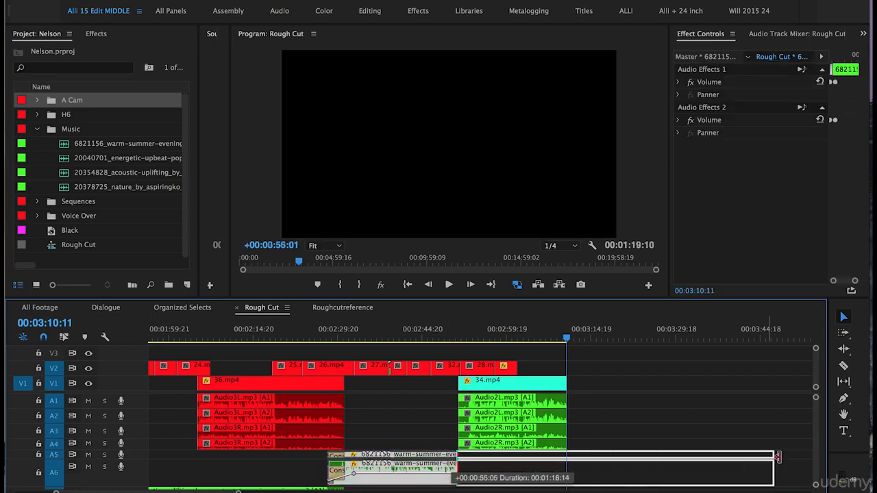
{"action": "left_click", "coordinate": [438, 401]}
{"action": "left_click", "coordinate": [459, 336]}
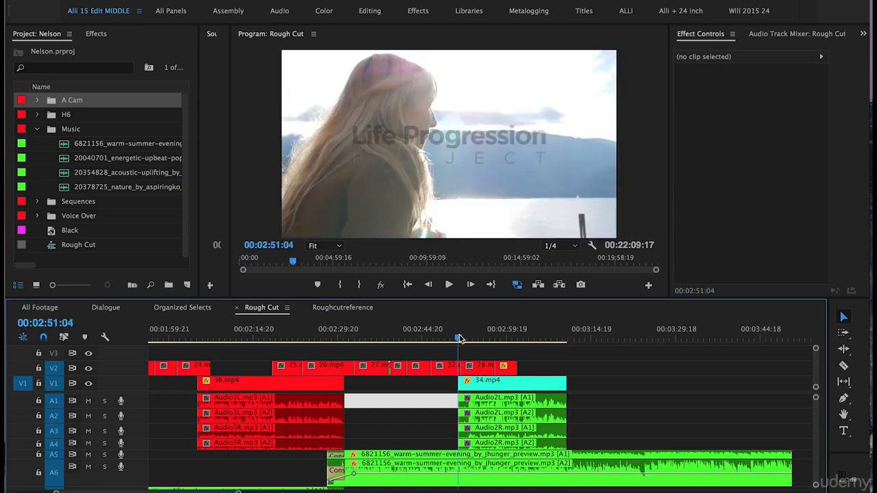
{"action": "key", "text": "ctrl+s"}
- Trim about 1.7 seconds off the start of 34.mp4 and its four Audio2 clips
{"action": "key", "text": "="}
{"action": "key", "text": "="}
{"action": "scroll", "coordinate": [449, 392], "scroll_direction": "down", "scroll_amount": 1}
{"action": "left_click_drag", "start_coordinate": [432, 385], "coordinate": [463, 435]}
{"action": "key", "text": "="}
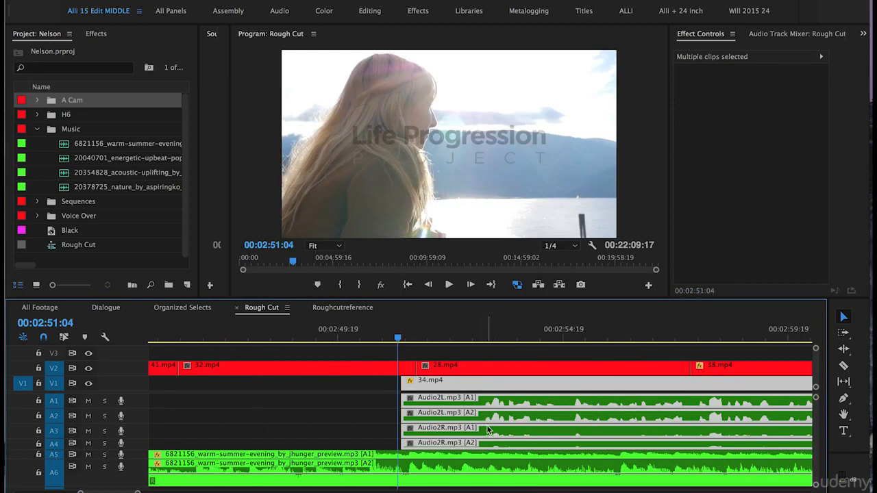
{"action": "left_click_drag", "start_coordinate": [403, 383], "coordinate": [478, 386]}
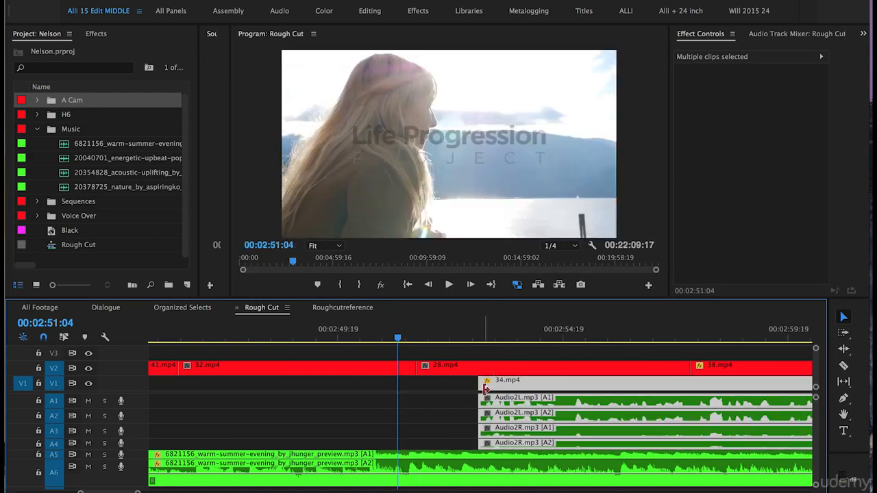
- Slide the trimmed 34.mp4 and its audio earlier so it starts under 32.mp4, and play back the transition
{"action": "key", "text": "minus"}
{"action": "left_click_drag", "start_coordinate": [538, 386], "coordinate": [501, 386]}
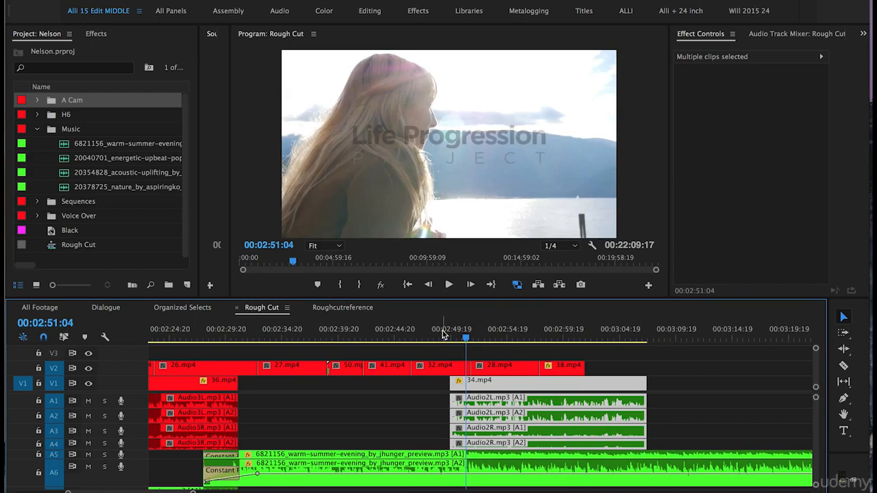
{"action": "key", "text": "space"}
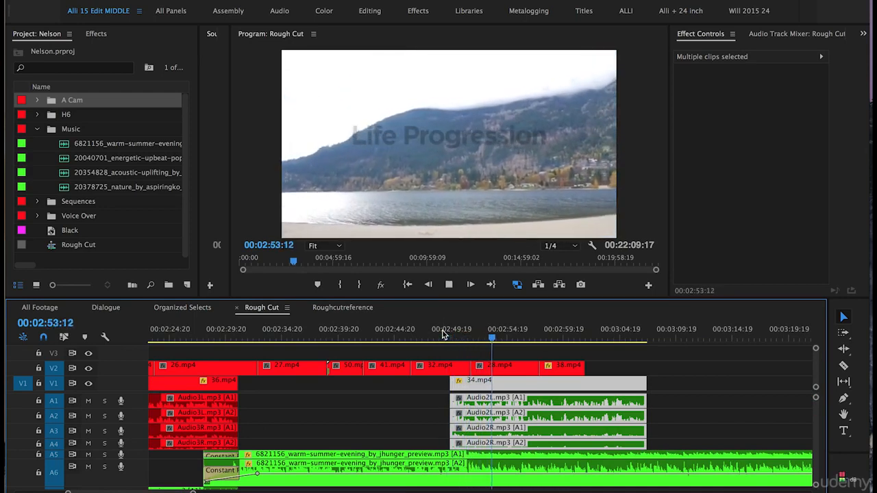
{"action": "key", "text": "space"}
{"action": "key", "text": "="}
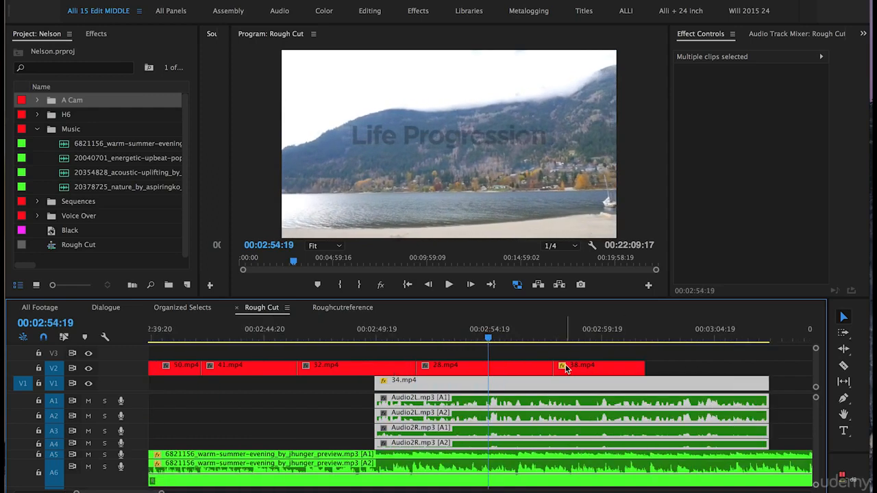
- Move 38.mp4 earlier over the end of 28.mp4 so it starts at 00:02:54:19, and slip the footage inside 28.mp4
{"action": "left_click", "coordinate": [600, 366]}
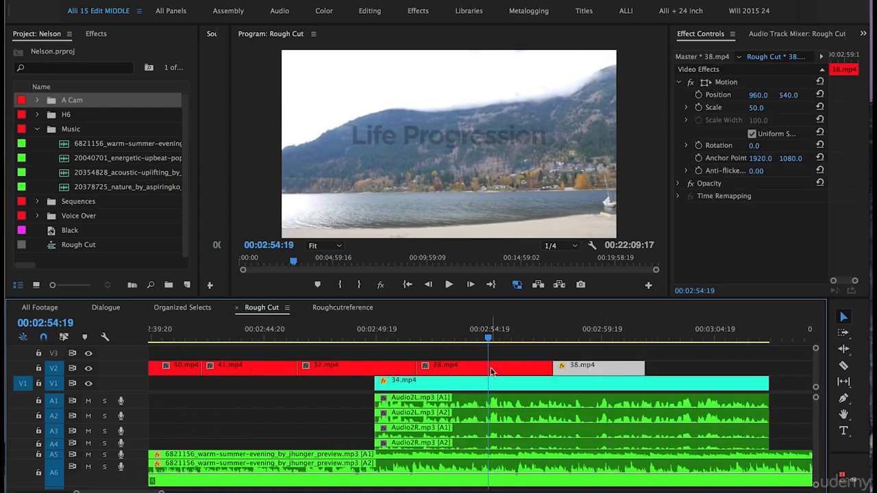
{"action": "left_click_drag", "start_coordinate": [585, 367], "coordinate": [501, 370]}
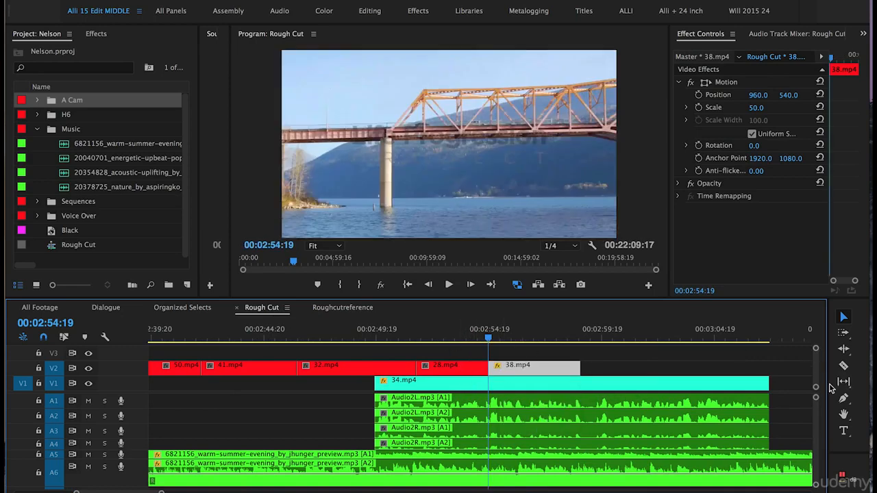
{"action": "key", "text": "y"}
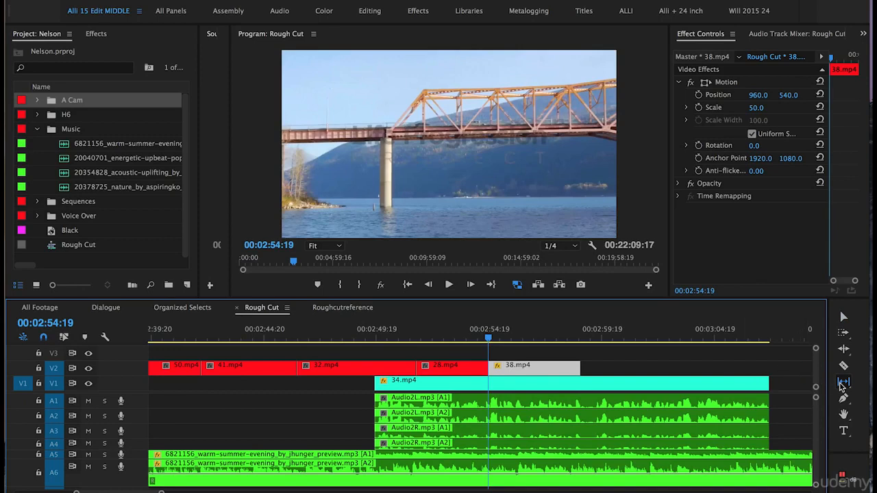
{"action": "left_click_drag", "start_coordinate": [477, 366], "coordinate": [411, 338]}
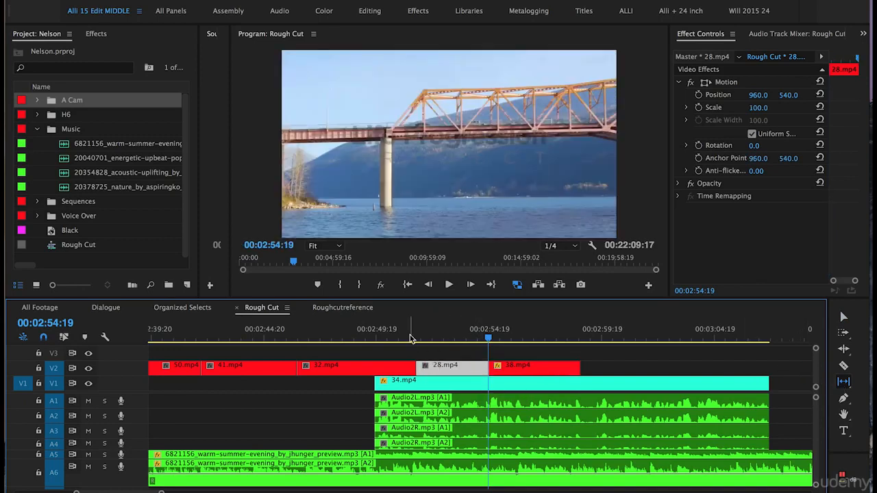
{"action": "key", "text": "v"}
- Scrub through the sequence to review the clips around 00:02:44:07 and the spare footage farther along
{"action": "left_click", "coordinate": [621, 338]}
{"action": "key", "text": "minus"}
{"action": "key", "text": "minus"}
{"action": "key", "text": "minus"}
{"action": "left_click", "coordinate": [409, 339]}
{"action": "key", "text": "minus"}
{"action": "left_click_drag", "start_coordinate": [202, 339], "coordinate": [209, 339]}
{"action": "key", "text": "equal"}
{"action": "key", "text": "equal"}
{"action": "key", "text": "equal"}
{"action": "key", "text": "equal"}
{"action": "left_click_drag", "start_coordinate": [433, 340], "coordinate": [470, 340]}
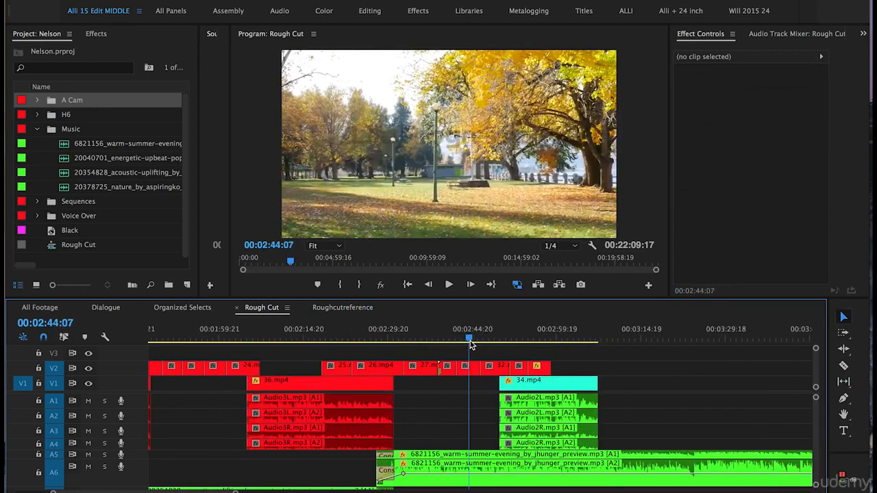
- Move 41.mp4 to directly after 38.mp4 on V2, and slide 32.mp4 and everything after it earlier to close the gap behind 50.mp4
{"action": "scroll", "coordinate": [462, 345], "scroll_direction": "right", "scroll_amount": 2}
{"action": "key", "text": "equal"}
{"action": "key", "text": "equal"}
{"action": "scroll", "coordinate": [463, 345], "scroll_direction": "right", "scroll_amount": 2}
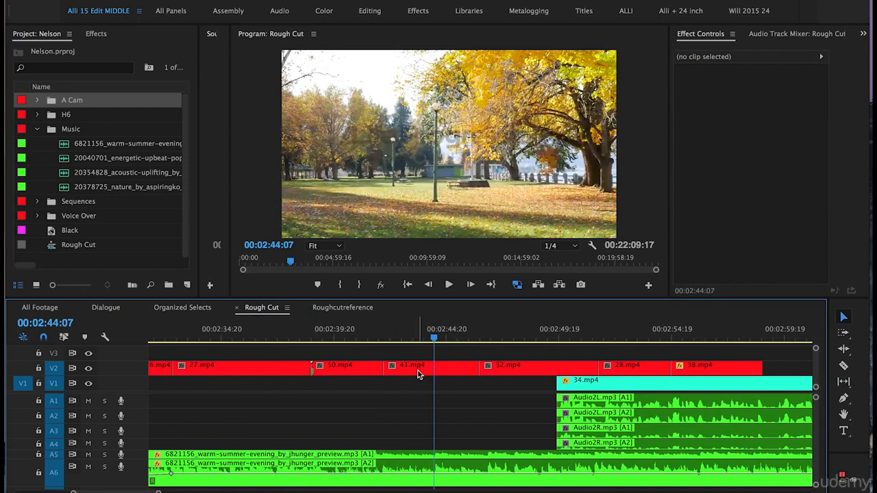
{"action": "key", "text": "minus"}
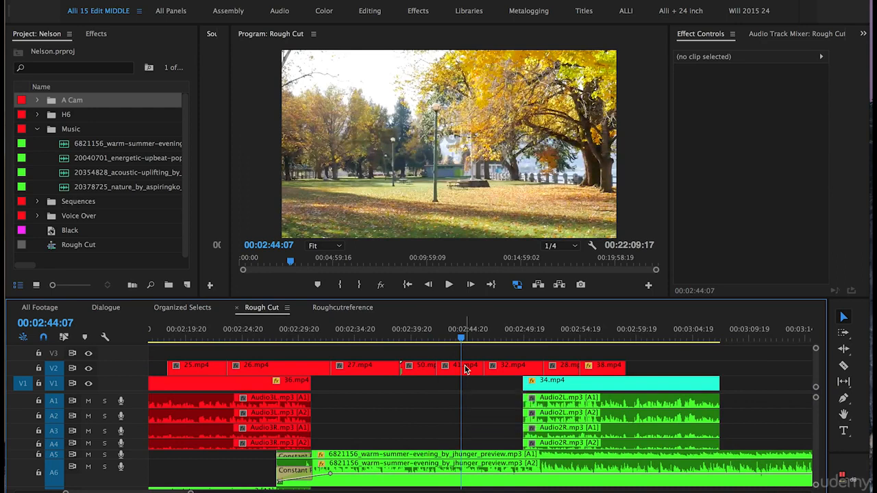
{"action": "left_click_drag", "start_coordinate": [463, 372], "coordinate": [664, 372]}
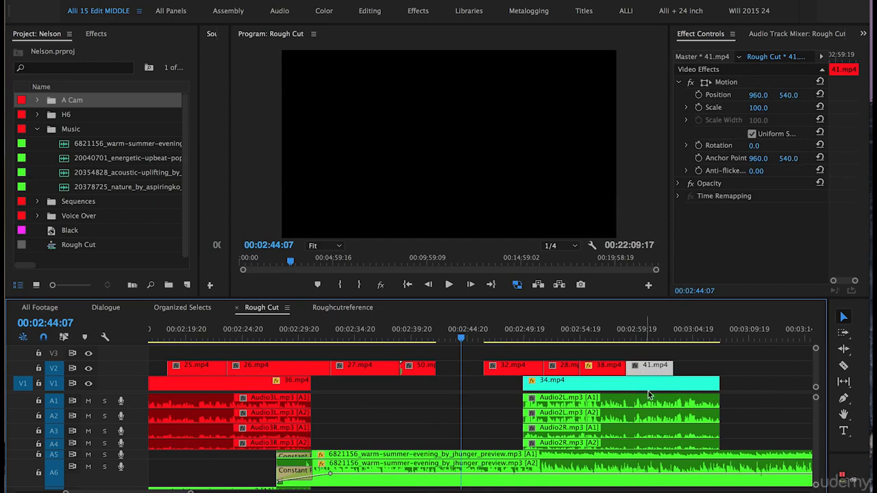
{"action": "left_click_drag", "start_coordinate": [690, 354], "coordinate": [515, 447]}
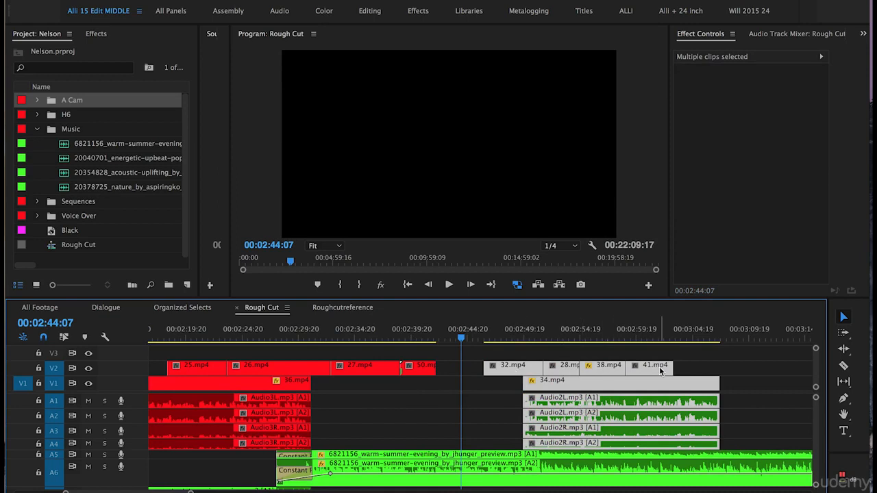
{"action": "left_click_drag", "start_coordinate": [508, 372], "coordinate": [460, 368]}
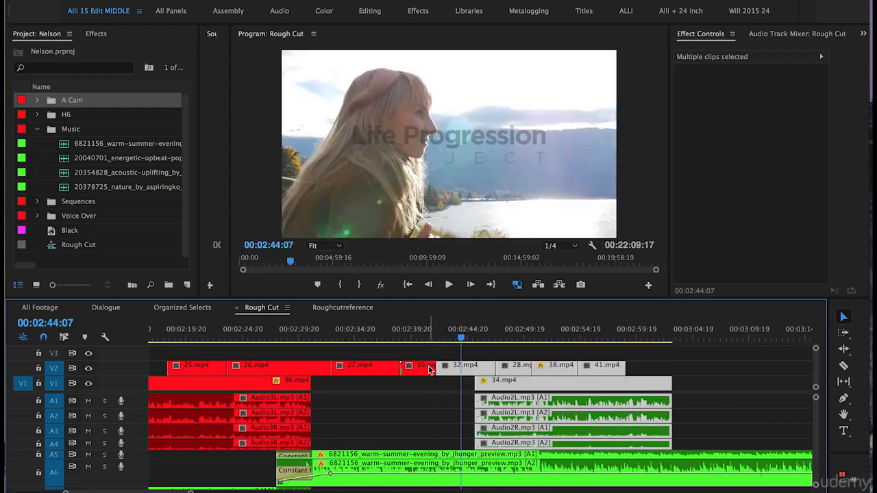
- Cut 30.mp4, the short beach-walk clip following 29.mp4 on V2 near 00:11:18:17
{"action": "key", "text": "minus"}
{"action": "key", "text": "minus"}
{"action": "key", "text": "minus"}
{"action": "left_click", "coordinate": [685, 338]}
{"action": "key", "text": "minus"}
{"action": "left_click", "coordinate": [618, 337]}
{"action": "left_click_drag", "start_coordinate": [618, 336], "coordinate": [627, 338]}
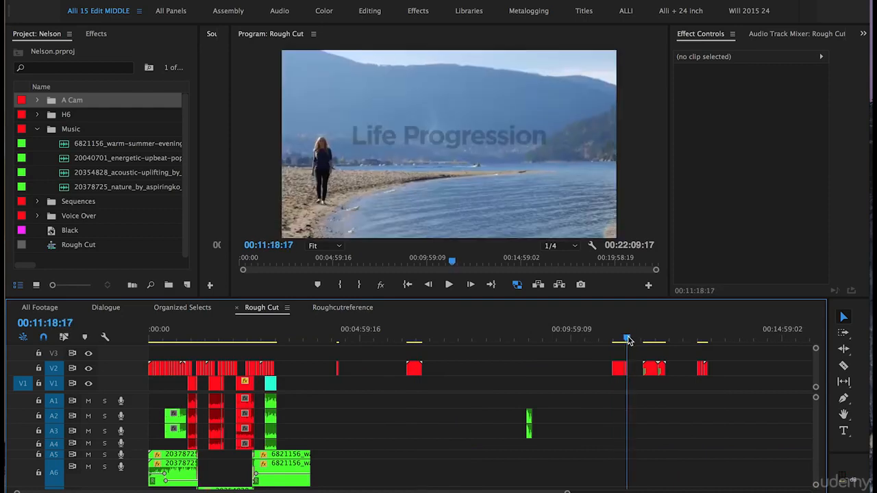
{"action": "key", "text": "equal"}
{"action": "key", "text": "equal"}
{"action": "key", "text": "equal"}
{"action": "key", "text": "equal"}
{"action": "key", "text": "equal"}
{"action": "key", "text": "equal"}
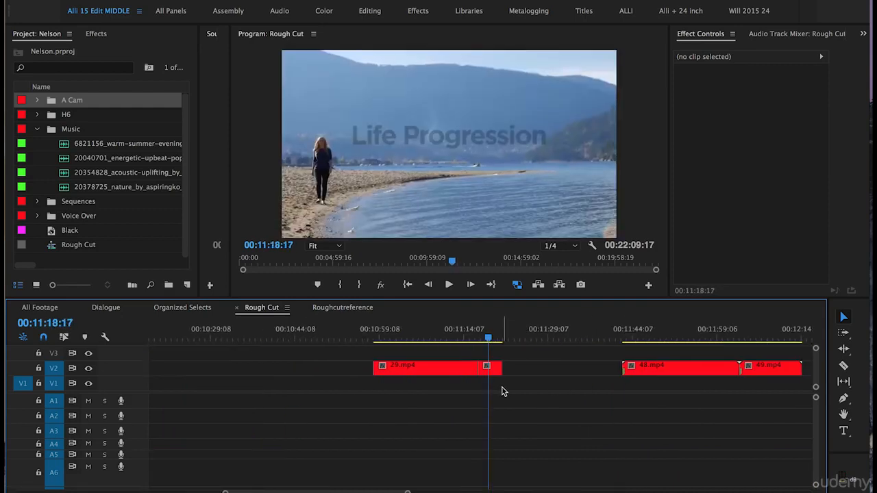
{"action": "left_click", "coordinate": [481, 374]}
{"action": "key", "text": "Delete"}
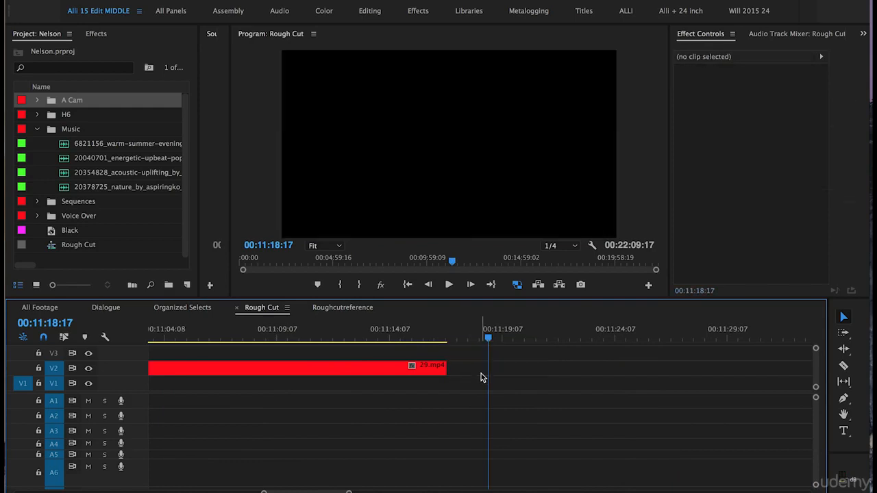
- Turn off targeting for V1 and paste 30.mp4 on V2 directly after 41.mp4
{"action": "key", "text": "minus"}
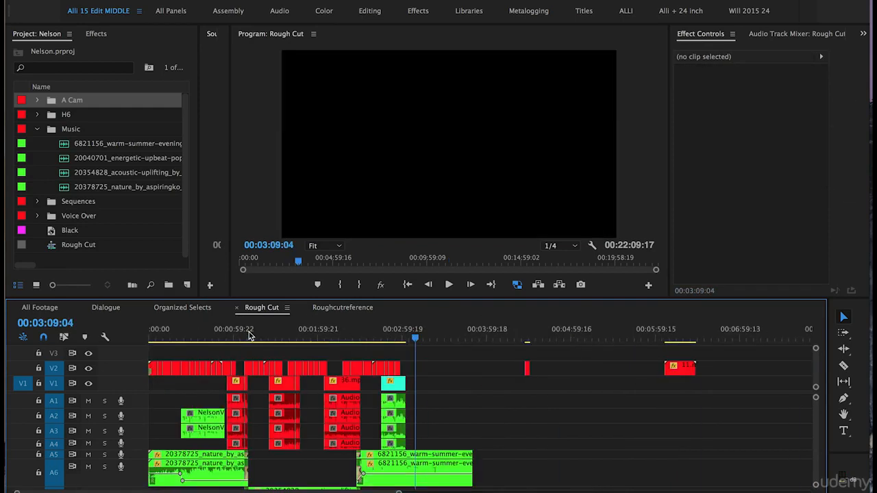
{"action": "key", "text": "equal"}
{"action": "key", "text": "equal"}
{"action": "left_click", "coordinate": [54, 384]}
{"action": "key", "text": "minus"}
{"action": "key", "text": "minus"}
{"action": "key", "text": "minus"}
{"action": "left_click", "coordinate": [272, 337]}
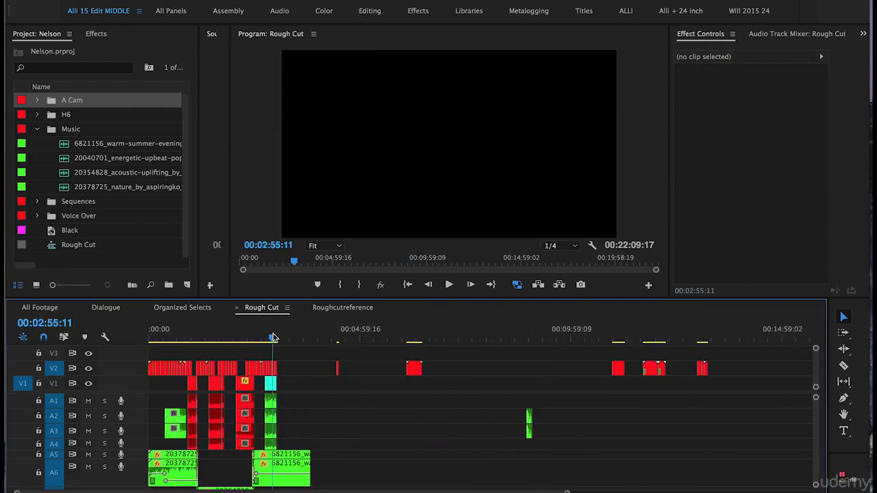
{"action": "key", "text": "equal"}
{"action": "key", "text": "equal"}
{"action": "key", "text": "equal"}
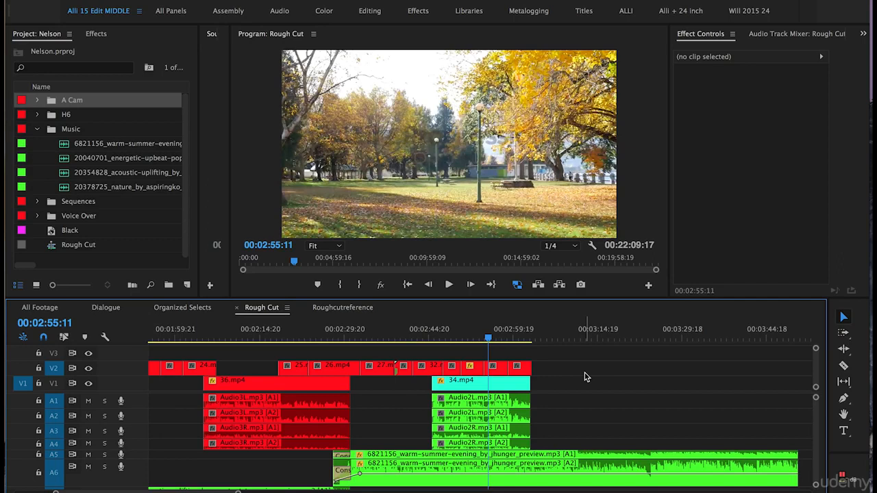
- Cut the 37.mp4, 39.mp4 and 40.mp4 clips from V2 around 00:13:09
{"action": "key", "text": "minus"}
{"action": "key", "text": "minus"}
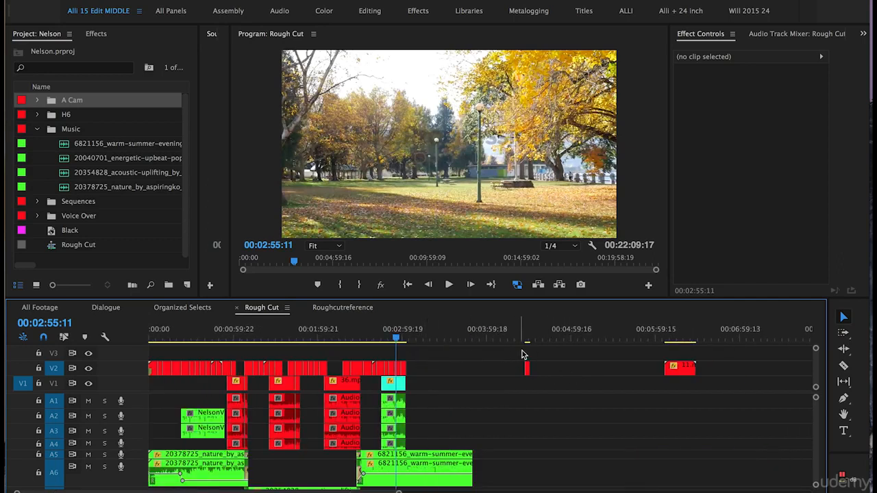
{"action": "key", "text": "minus"}
{"action": "left_click_drag", "start_coordinate": [616, 339], "coordinate": [707, 341]}
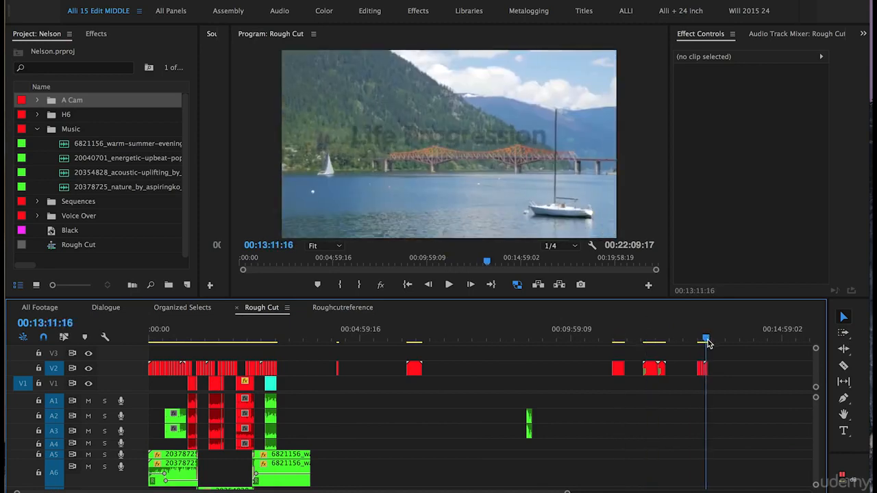
{"action": "key", "text": "equal"}
{"action": "key", "text": "equal"}
{"action": "key", "text": "equal"}
{"action": "left_click_drag", "start_coordinate": [293, 326], "coordinate": [457, 343]}
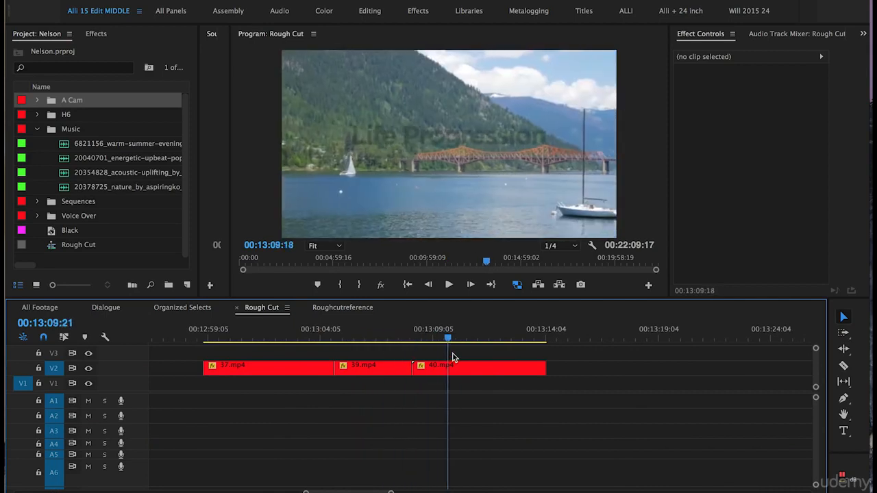
{"action": "key", "text": "minus"}
{"action": "left_click_drag", "start_coordinate": [334, 352], "coordinate": [515, 400]}
{"action": "key", "text": "Delete"}
{"action": "key", "text": "minus"}
{"action": "key", "text": "minus"}
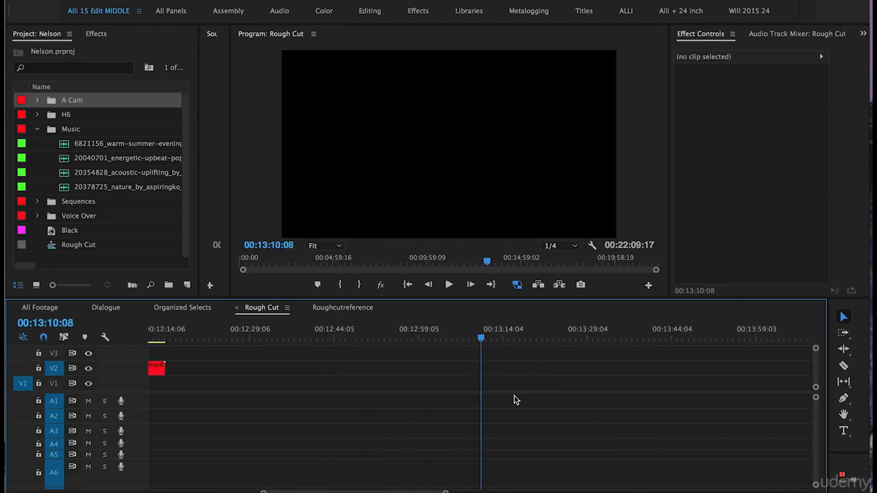
- Paste the three cut clips on V2 directly after 30.mp4 and rearrange 39.mp4 ahead of 37.mp4
{"action": "scroll", "coordinate": [391, 397], "scroll_direction": "up", "scroll_amount": 5}
{"action": "key", "text": "minus"}
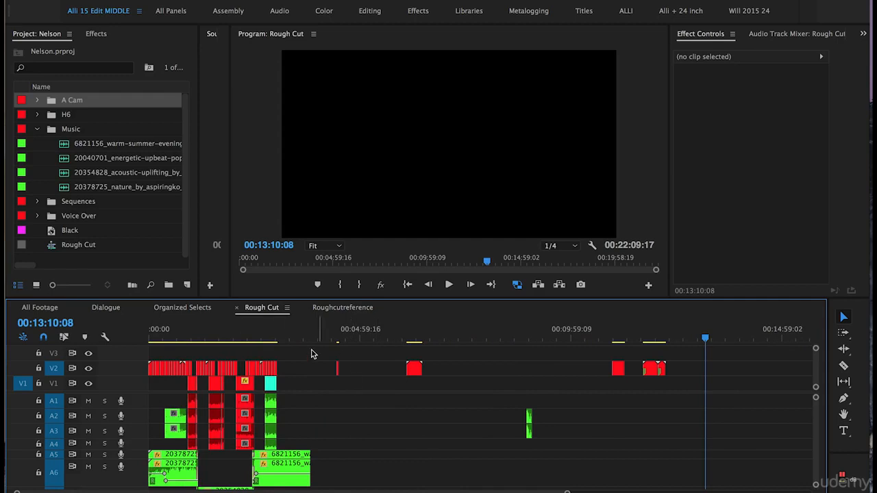
{"action": "left_click", "coordinate": [283, 332]}
{"action": "key", "text": "equal"}
{"action": "key", "text": "equal"}
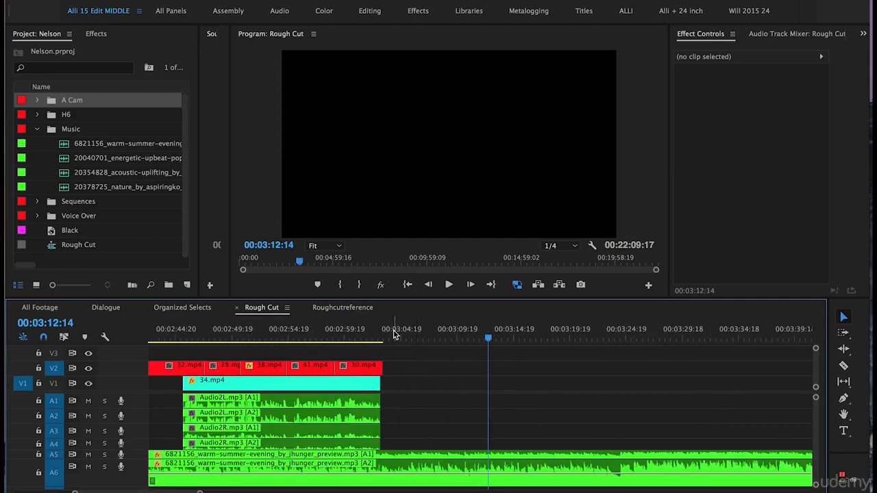
{"action": "key", "text": "ctrl+z"}
{"action": "key", "text": "space"}
{"action": "left_click", "coordinate": [498, 350]}
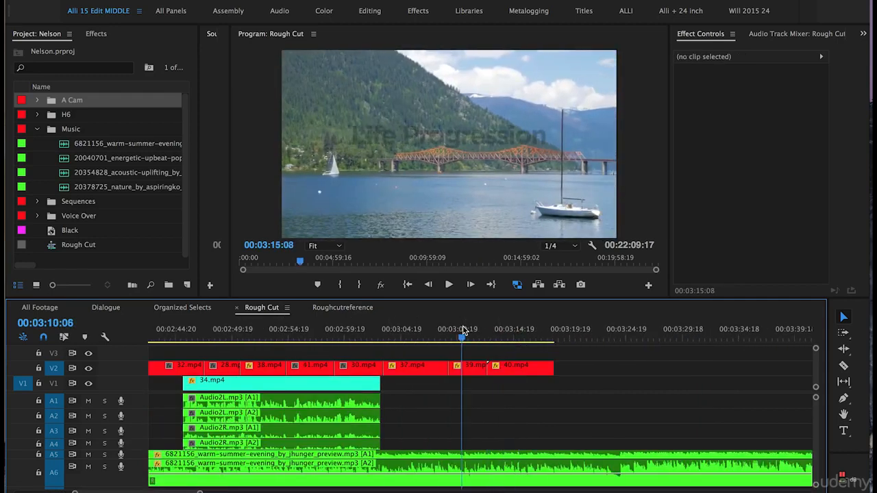
{"action": "left_click", "coordinate": [463, 330]}
{"action": "left_click_drag", "start_coordinate": [473, 368], "coordinate": [410, 372]}
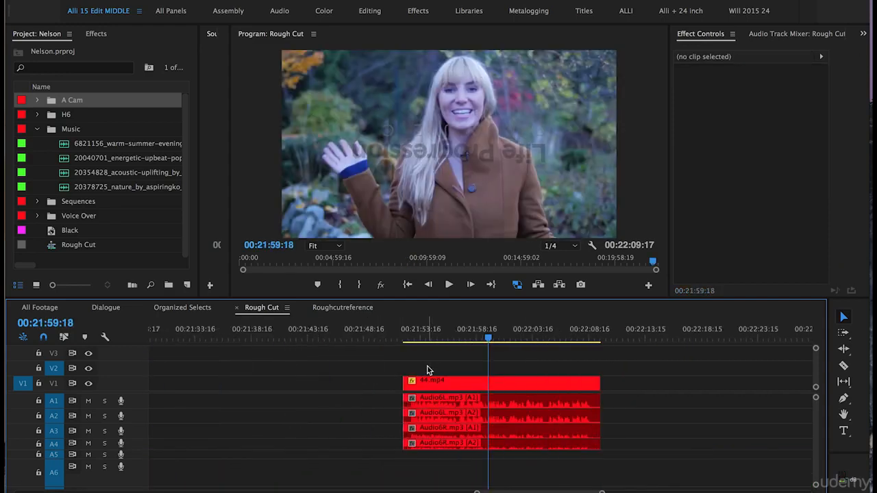
- Cut 44.mp4 and its four Audio6 clips from the sequence's end and paste them at 00:03:18:11, with the video on V1
{"action": "left_click_drag", "start_coordinate": [375, 374], "coordinate": [452, 459]}
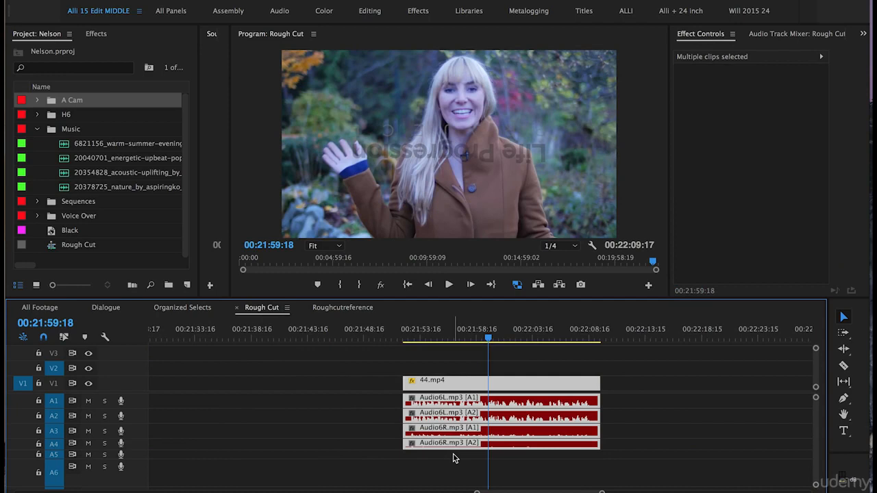
{"action": "key", "text": "Delete"}
{"action": "key", "text": "minus"}
{"action": "key", "text": "minus"}
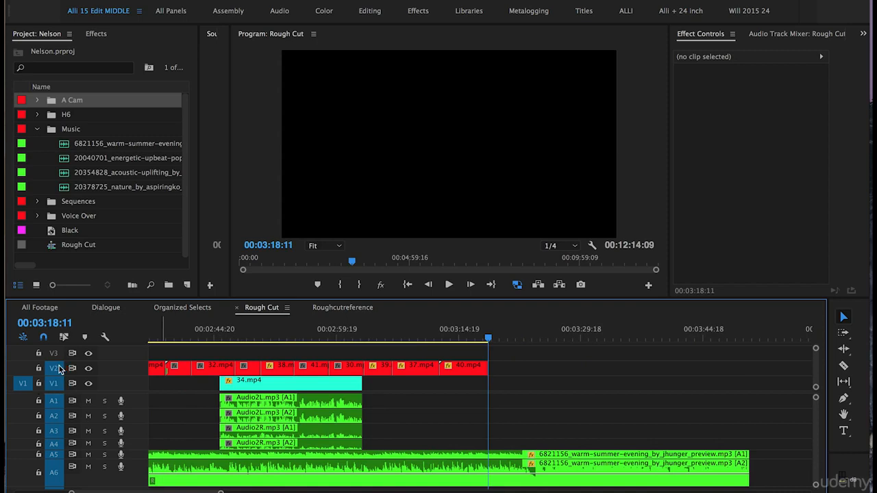
{"action": "key", "text": "ctrl+v"}
{"action": "key", "text": "minus"}
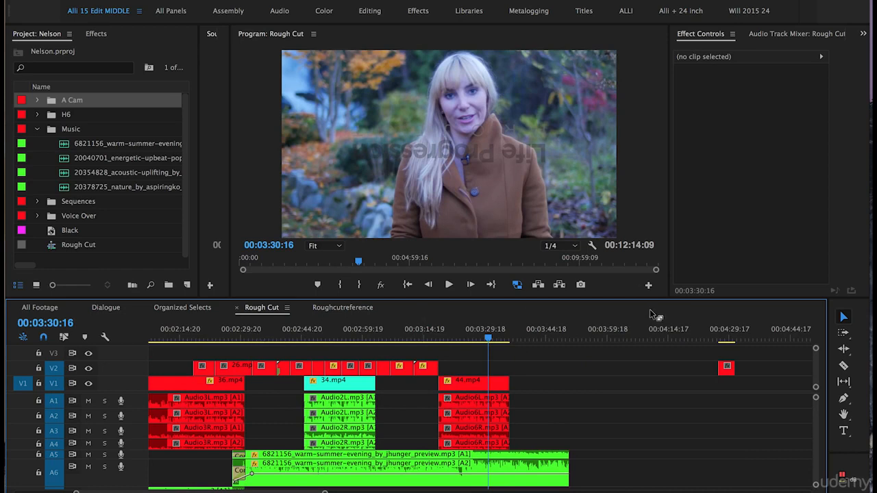
- Cut 29.mp4 from V2 at around 00:11 in the sequence
{"action": "key", "text": "minus"}
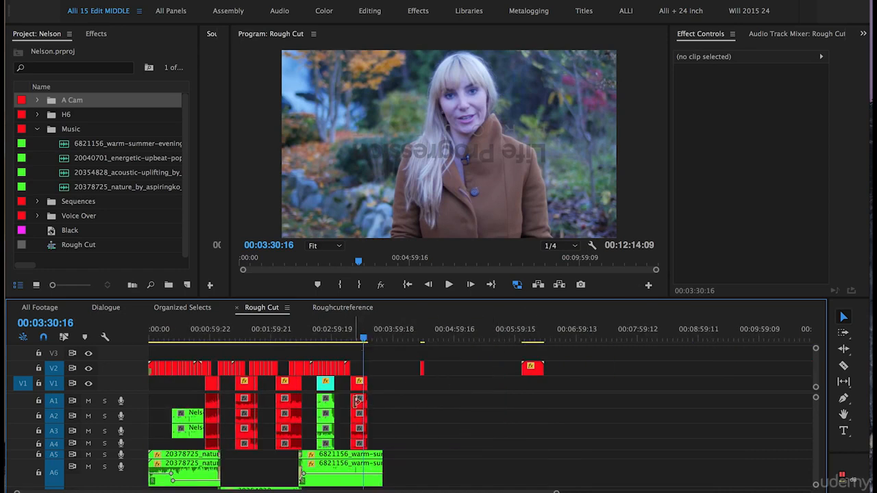
{"action": "key", "text": "minus"}
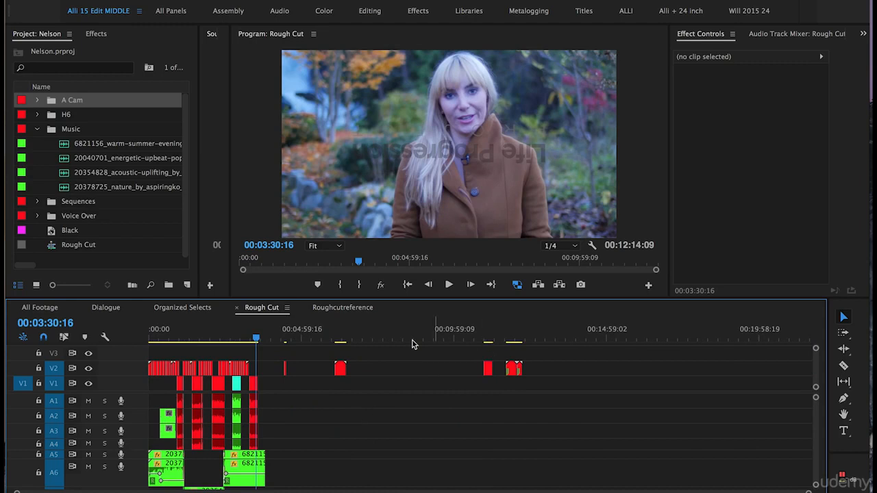
{"action": "left_click_drag", "start_coordinate": [343, 340], "coordinate": [489, 343]}
{"action": "key", "text": "equal"}
{"action": "key", "text": "equal"}
{"action": "key", "text": "equal"}
{"action": "left_click", "coordinate": [485, 370]}
{"action": "key", "text": "Delete"}
- Turn off targeting for V1 and paste 29.mp4 on V2 over the end of 44.mp4, starting at 00:03:28:16
{"action": "key", "text": "minus"}
{"action": "key", "text": "minus"}
{"action": "key", "text": "minus"}
{"action": "left_click", "coordinate": [262, 336]}
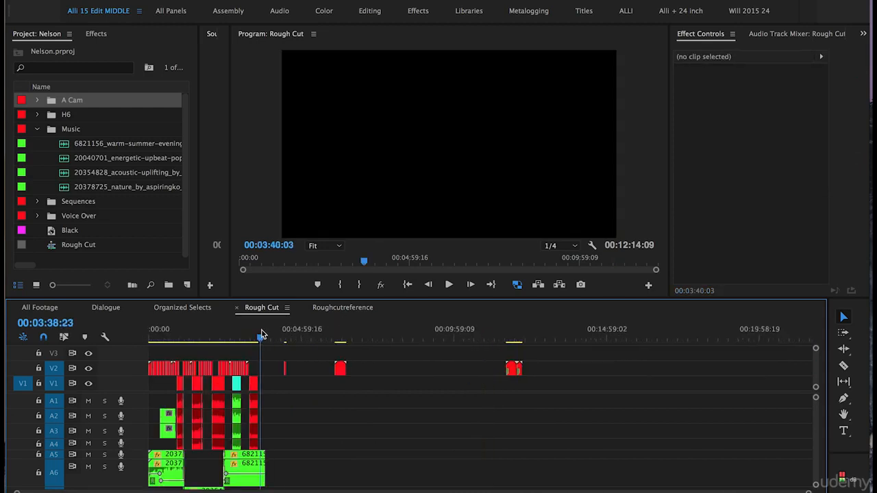
{"action": "key", "text": "equal"}
{"action": "key", "text": "equal"}
{"action": "key", "text": "equal"}
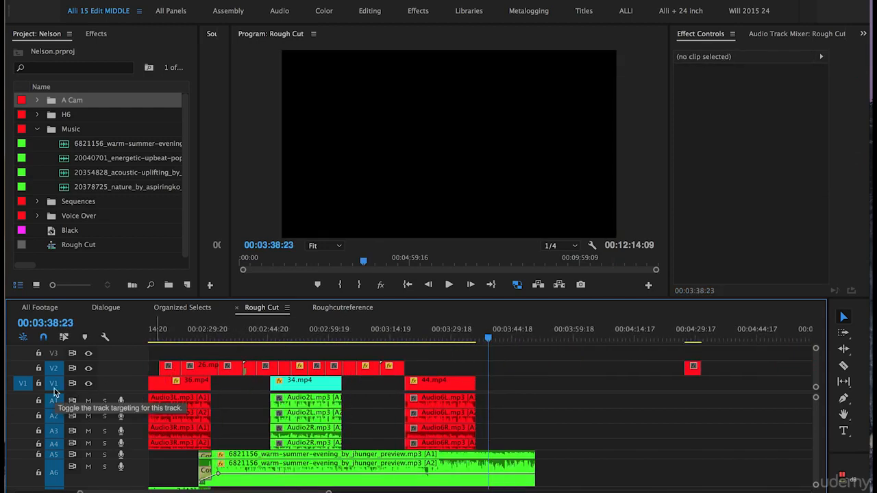
{"action": "left_click", "coordinate": [447, 336]}
{"action": "key", "text": "equal"}
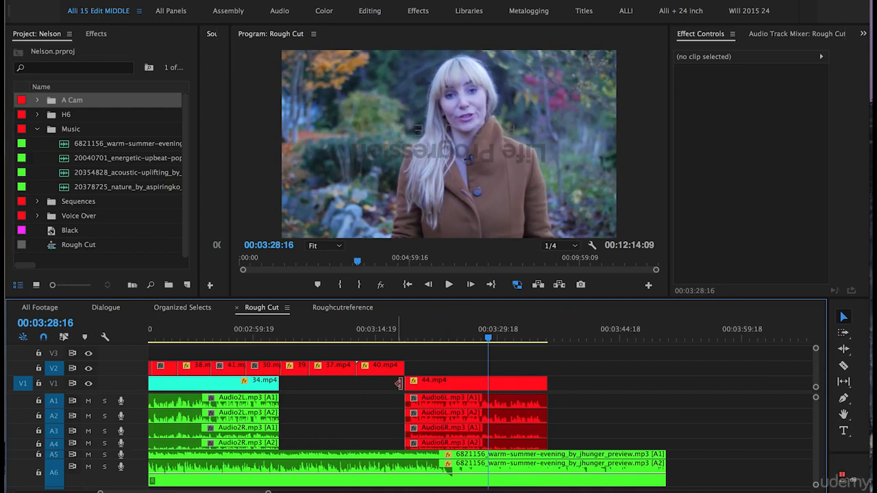
{"action": "key", "text": "period"}
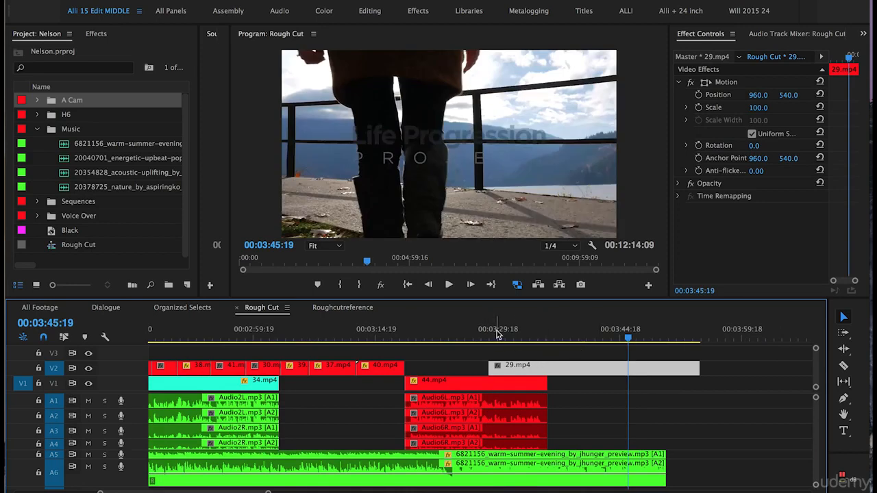
- Review the 29.mp4 footage, lengthen the clip to end at about 00:04:02, and save the project
{"action": "left_click", "coordinate": [605, 337]}
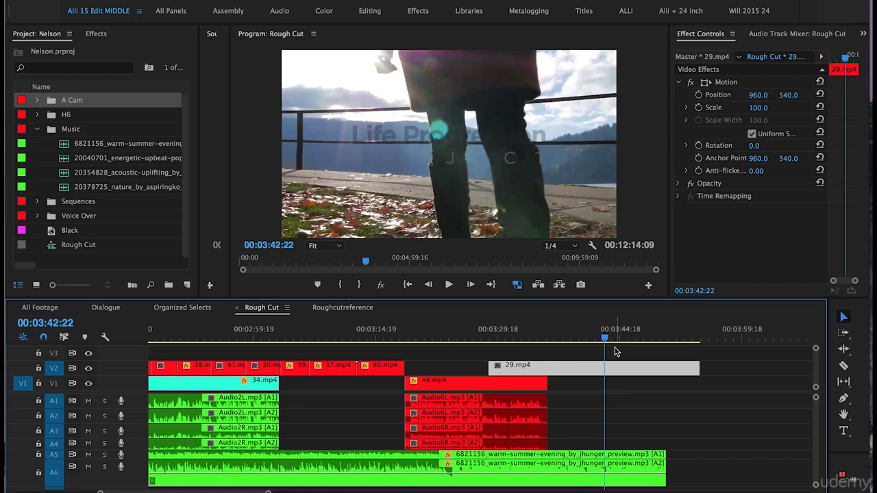
{"action": "key", "text": "ctrl+s"}
{"action": "left_click", "coordinate": [662, 334]}
{"action": "key", "text": "space"}
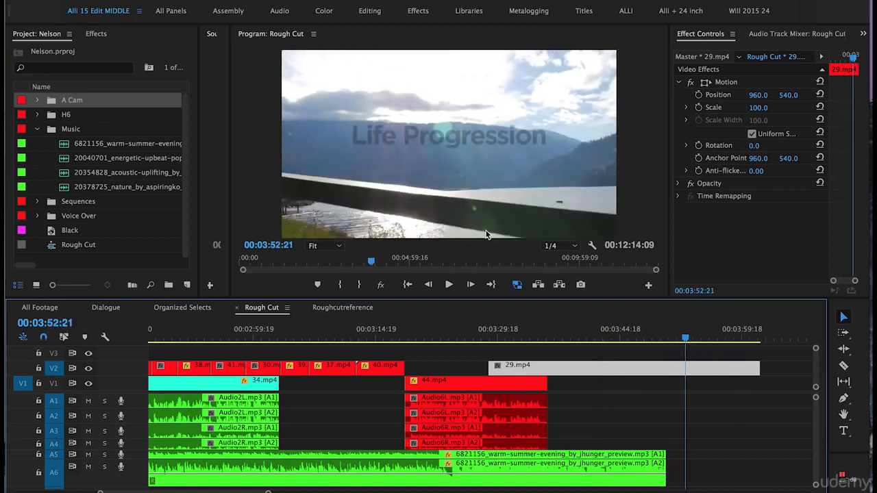
- Review the end of 29.mp4 and close the two gaps between the leftover V2 clips that follow it
{"action": "left_click_drag", "start_coordinate": [693, 339], "coordinate": [732, 345]}
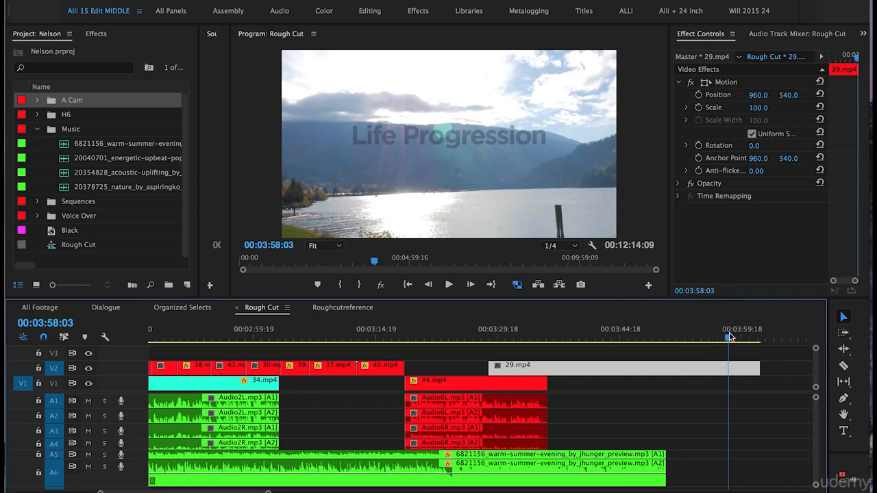
{"action": "mouse_move", "coordinate": [729, 337]}
{"action": "left_mouse_down"}
{"action": "mouse_move", "coordinate": [751, 339]}
{"action": "mouse_move", "coordinate": [695, 341]}
{"action": "mouse_move", "coordinate": [740, 343]}
{"action": "left_mouse_up"}
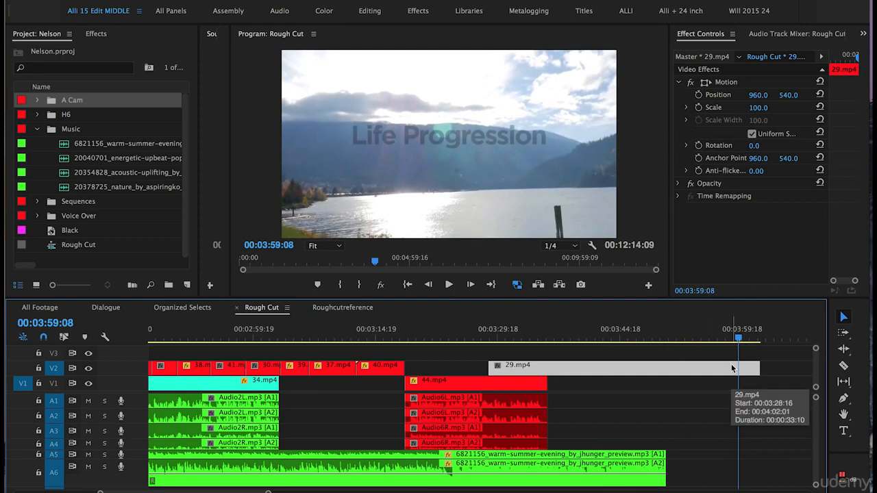
{"action": "key", "text": "backslash"}
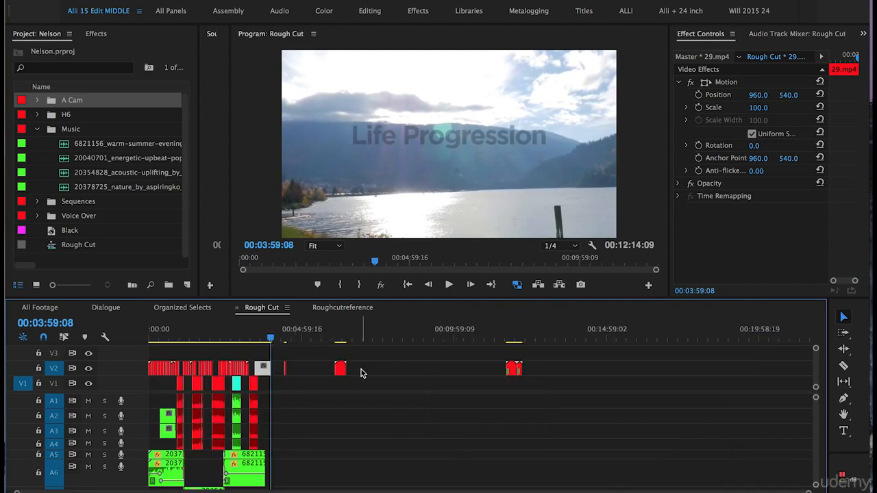
{"action": "left_click", "coordinate": [417, 369]}
{"action": "key", "text": "Delete"}
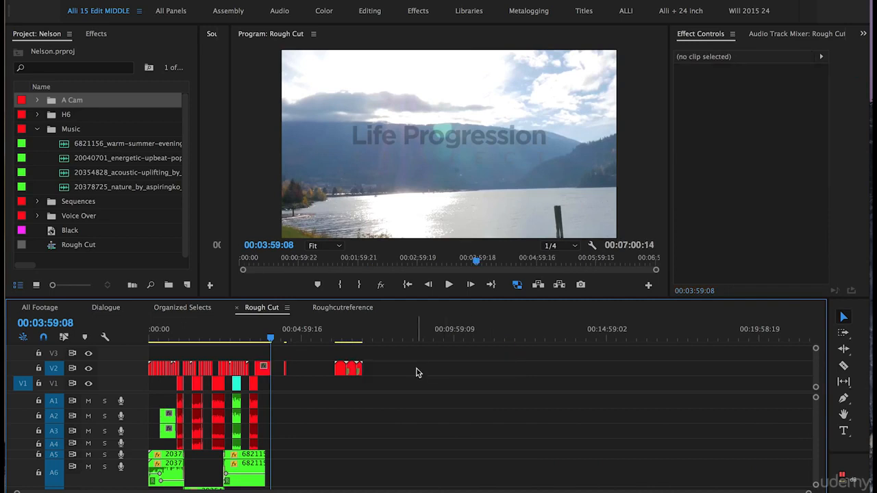
{"action": "left_click", "coordinate": [306, 370]}
{"action": "key", "text": "Delete"}
- Move the leftover V2 clips away from the edited section so that they start at about 00:07:08
{"action": "left_click_drag", "start_coordinate": [287, 343], "coordinate": [317, 345]}
{"action": "left_click_drag", "start_coordinate": [429, 359], "coordinate": [478, 370]}
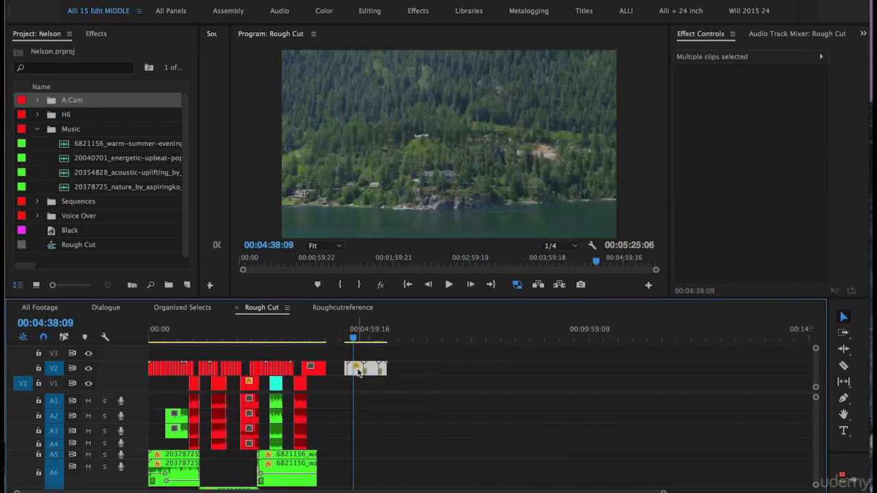
{"action": "left_click", "coordinate": [385, 352]}
{"action": "left_click", "coordinate": [468, 339]}
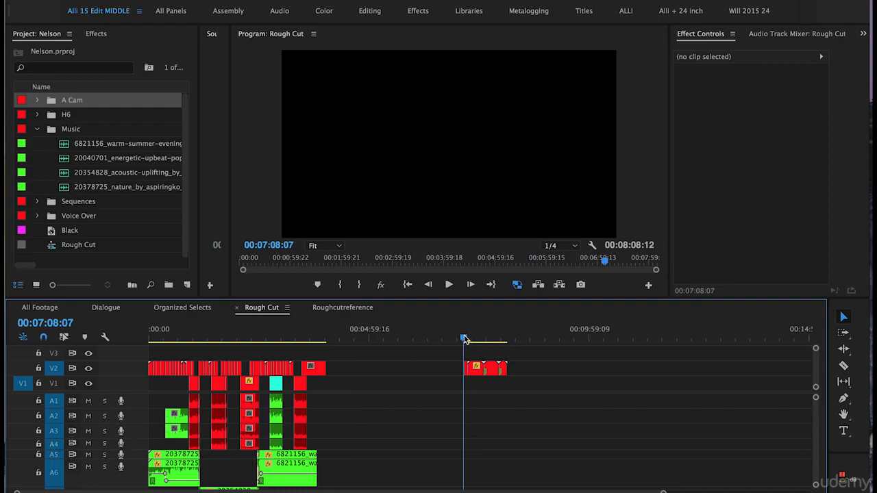
- Add two volume keyframes to the warm-summer-evening music around the start of 34.mp4, at about 00:02:45:01 and 00:02:45:18
{"action": "key", "text": "backslash"}
{"action": "left_click", "coordinate": [365, 337]}
{"action": "key", "text": "equal"}
{"action": "key", "text": "equal"}
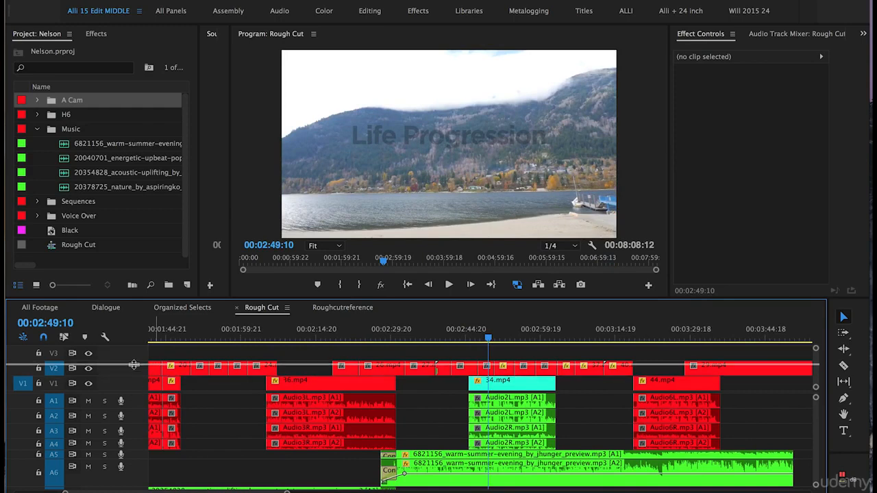
{"action": "scroll", "coordinate": [134, 393], "scroll_direction": "down", "scroll_amount": 2}
{"action": "key", "text": "equal"}
{"action": "key", "text": "equal"}
{"action": "scroll", "coordinate": [389, 397], "scroll_direction": "right", "scroll_amount": 2}
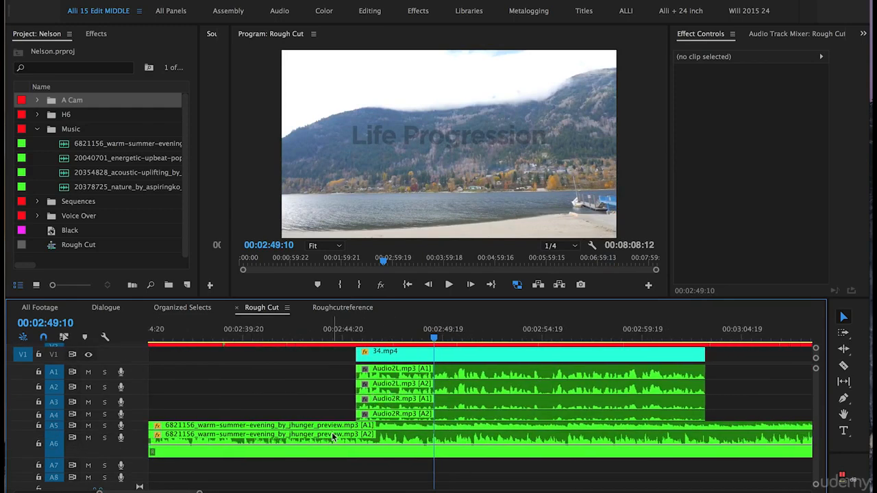
{"action": "key", "text": "p"}
{"action": "scroll", "coordinate": [378, 452], "scroll_direction": "up", "scroll_amount": 1}
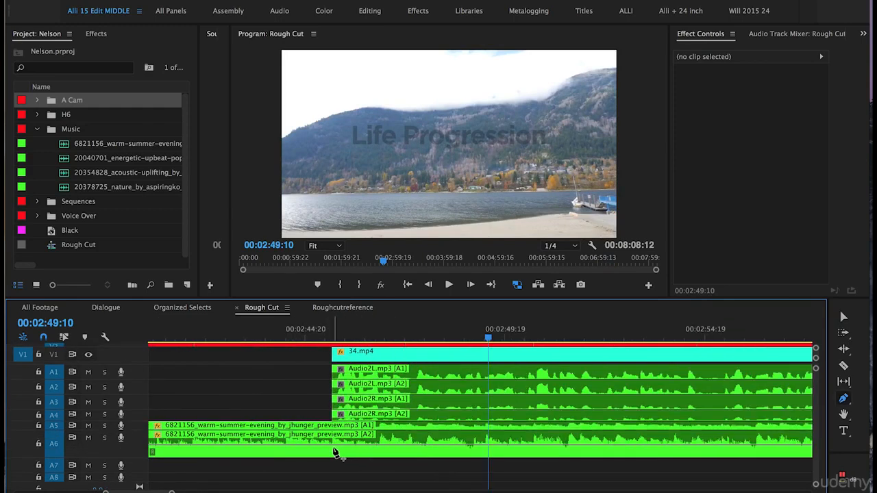
{"action": "scroll", "coordinate": [439, 449], "scroll_direction": "left", "scroll_amount": 4}
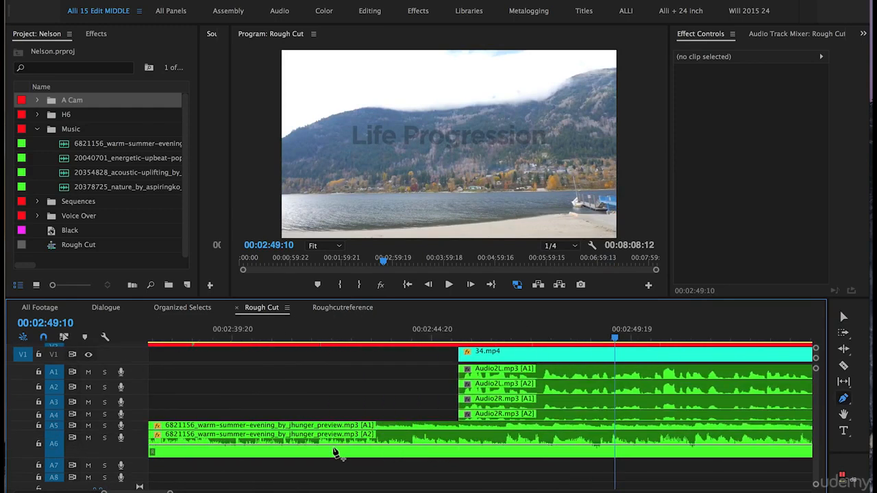
{"action": "left_click", "coordinate": [440, 445]}
{"action": "mouse_move", "coordinate": [470, 445]}
{"action": "left_mouse_down"}
{"action": "mouse_move", "coordinate": [471, 453]}
{"action": "mouse_move", "coordinate": [470, 445]}
{"action": "left_mouse_up"}
- Add pairs of volume keyframes to the music around the end of 34.mp4 and around the start and end of 44.mp4
{"action": "scroll", "coordinate": [483, 454], "scroll_direction": "down", "scroll_amount": 3}
{"action": "left_click", "coordinate": [566, 445]}
{"action": "left_click", "coordinate": [576, 446]}
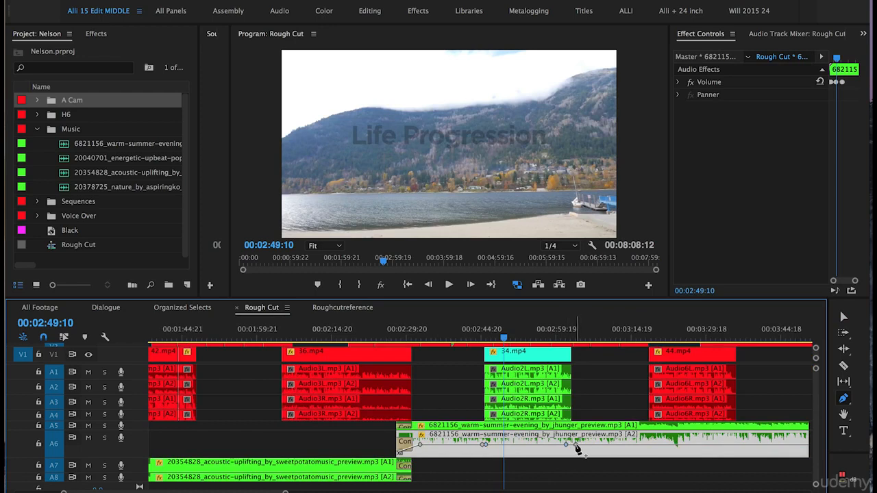
{"action": "left_click", "coordinate": [659, 445]}
{"action": "left_click", "coordinate": [642, 445]}
{"action": "left_click", "coordinate": [749, 445]}
{"action": "left_click", "coordinate": [737, 445]}
- Lower the inner music volume keyframes under 34.mp4 and 44.mp4 so the music ducks beneath the dialogue
{"action": "left_click", "coordinate": [472, 335]}
{"action": "key", "text": "v"}
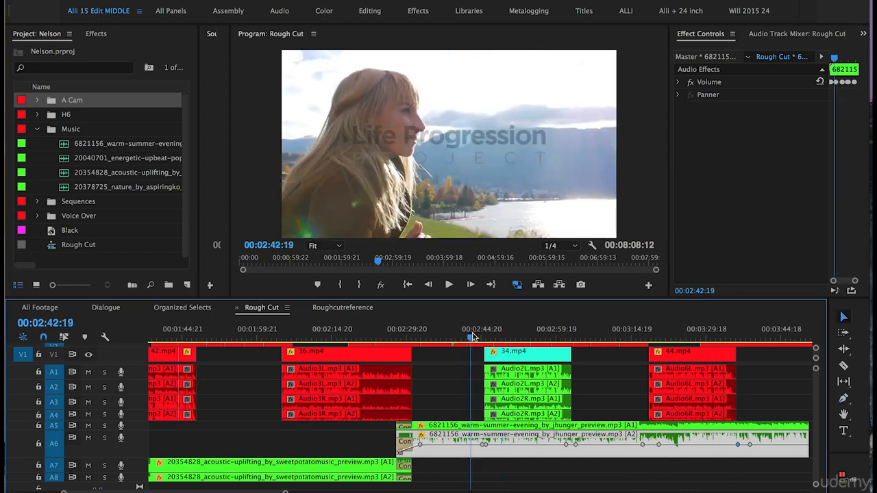
{"action": "key", "text": "="}
{"action": "key", "text": "="}
{"action": "key", "text": "="}
{"action": "key", "text": "="}
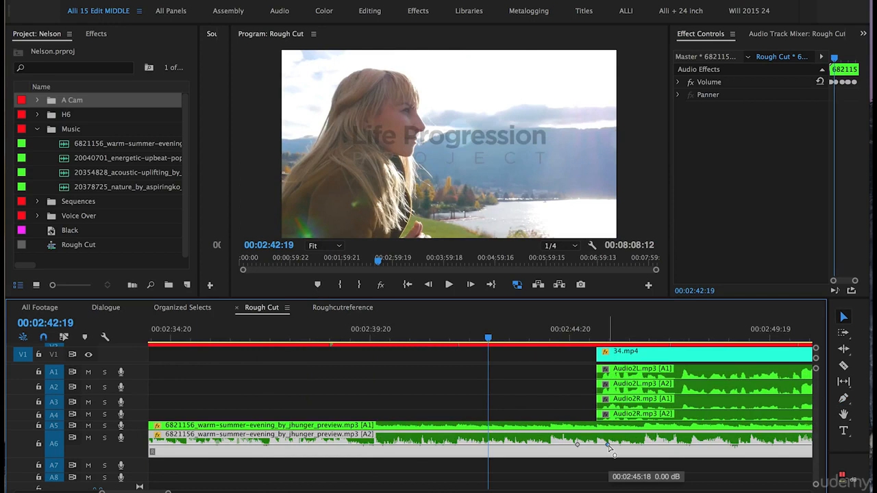
{"action": "left_click_drag", "start_coordinate": [607, 444], "coordinate": [611, 452]}
{"action": "key", "text": "minus"}
{"action": "key", "text": "minus"}
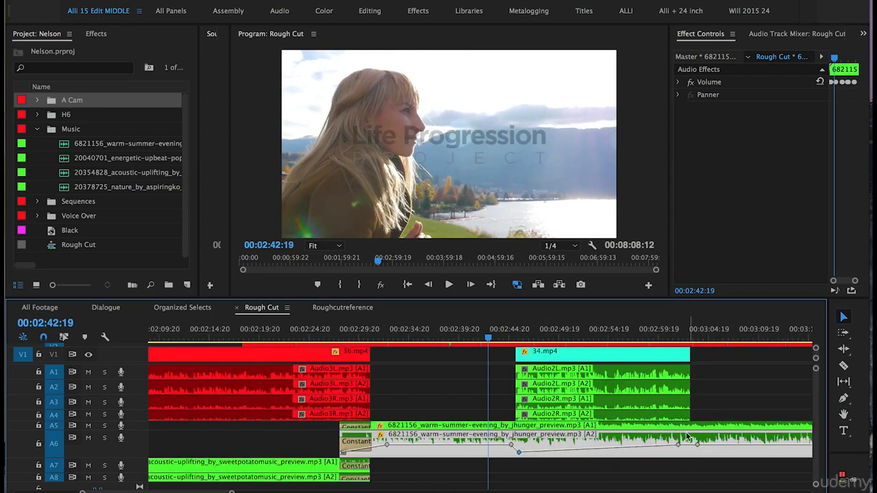
{"action": "left_click_drag", "start_coordinate": [678, 444], "coordinate": [678, 452]}
{"action": "key", "text": "minus"}
{"action": "left_click_drag", "start_coordinate": [754, 445], "coordinate": [755, 452]}
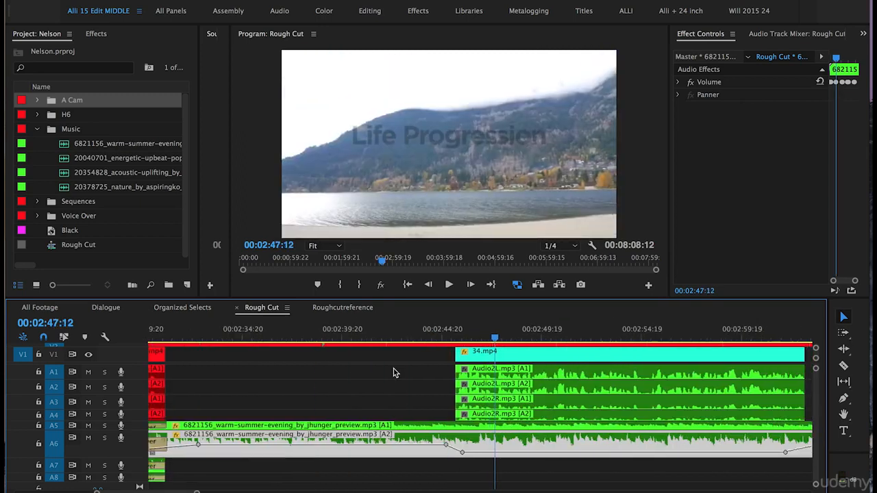
- Lengthen the music fade into 34.mp4 by moving its low keyframe to about 00:02:46:20, and mute track A5
{"action": "key", "text": "="}
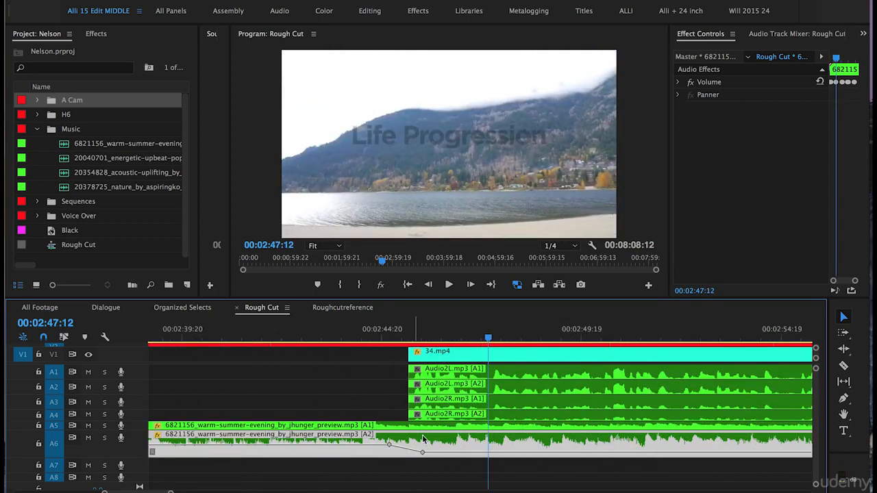
{"action": "left_click_drag", "start_coordinate": [424, 452], "coordinate": [458, 453]}
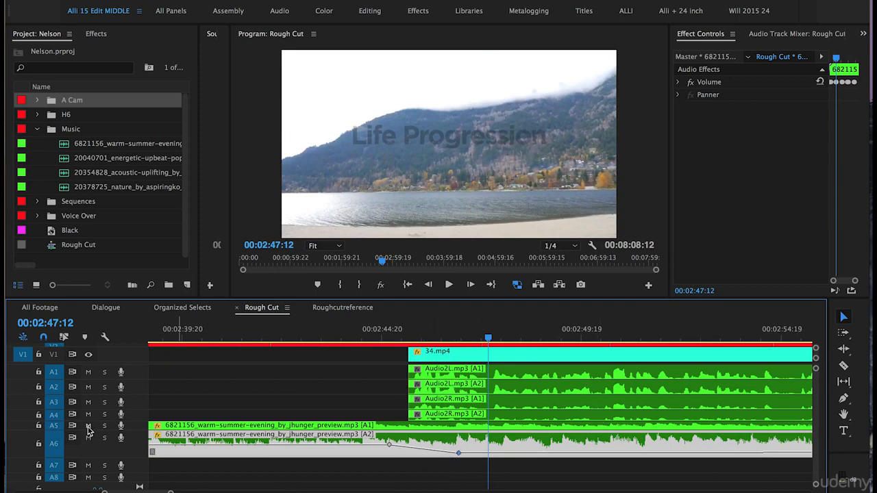
{"action": "left_click", "coordinate": [383, 334]}
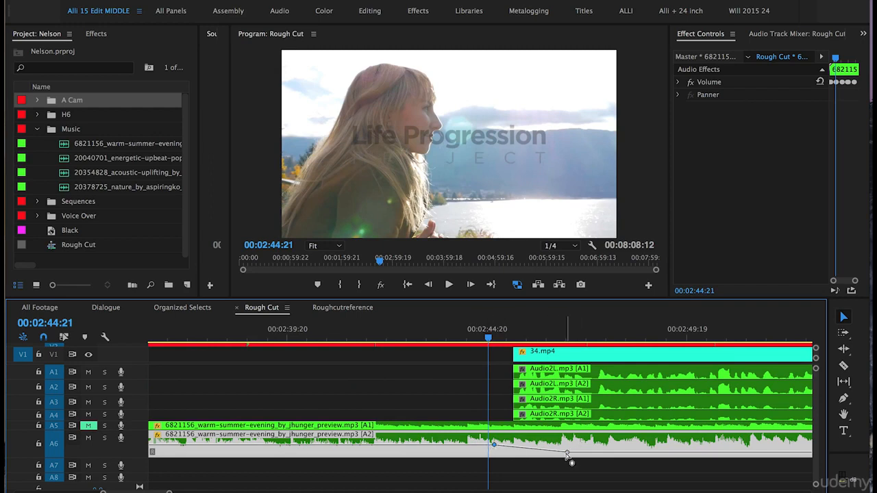
- Try a shorter music fade with the low keyframe at 00:02:45:12, play it back, and undo the keyframe move
{"action": "left_click_drag", "start_coordinate": [567, 452], "coordinate": [514, 452]}
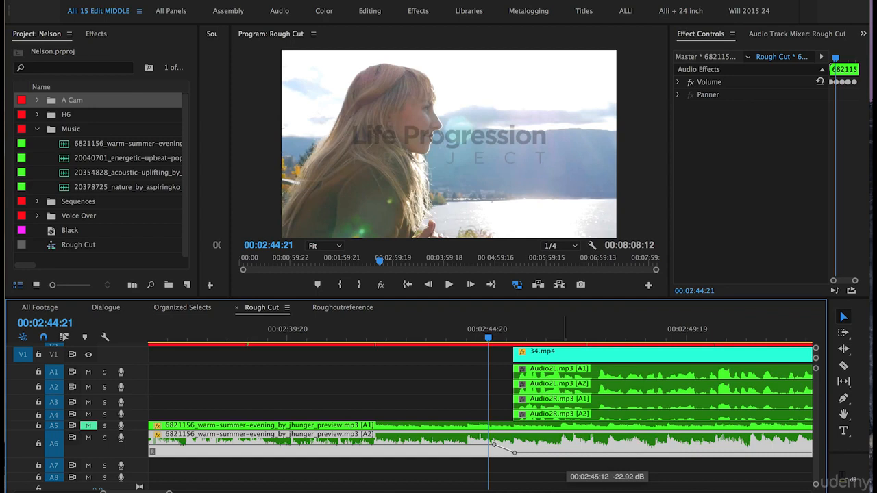
{"action": "left_click_drag", "start_coordinate": [514, 452], "coordinate": [514, 453]}
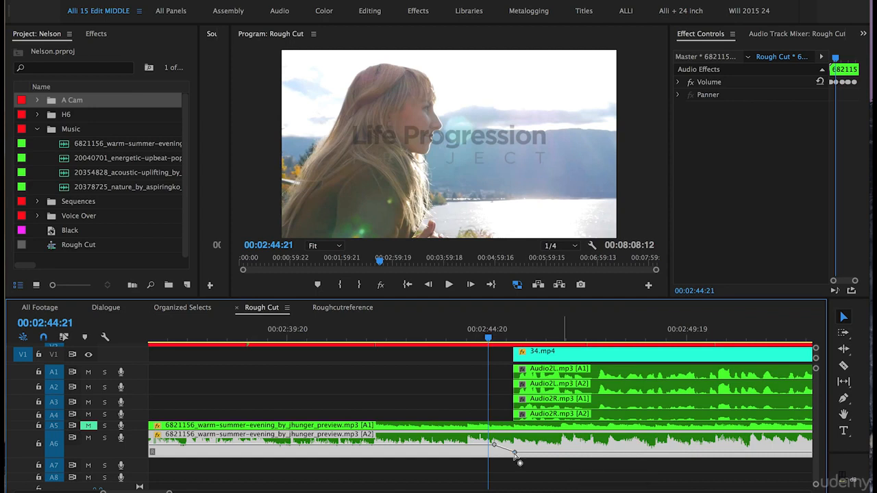
{"action": "key", "text": "="}
{"action": "key", "text": "space"}
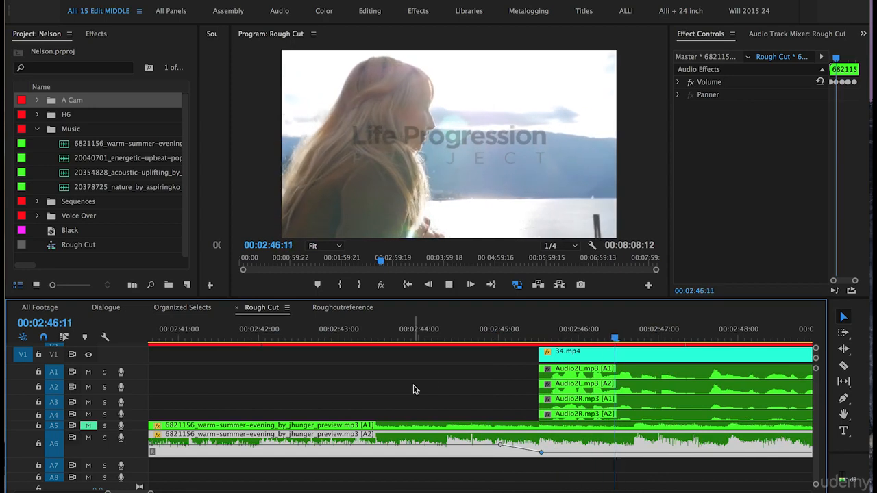
{"action": "key", "text": "space"}
{"action": "scroll", "coordinate": [468, 342], "scroll_direction": "down", "scroll_amount": 2}
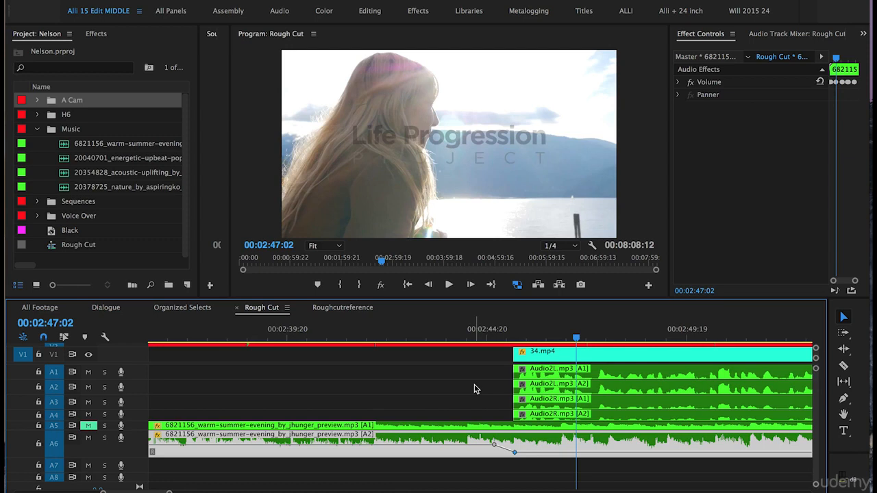
{"action": "key", "text": "ctrl+z"}
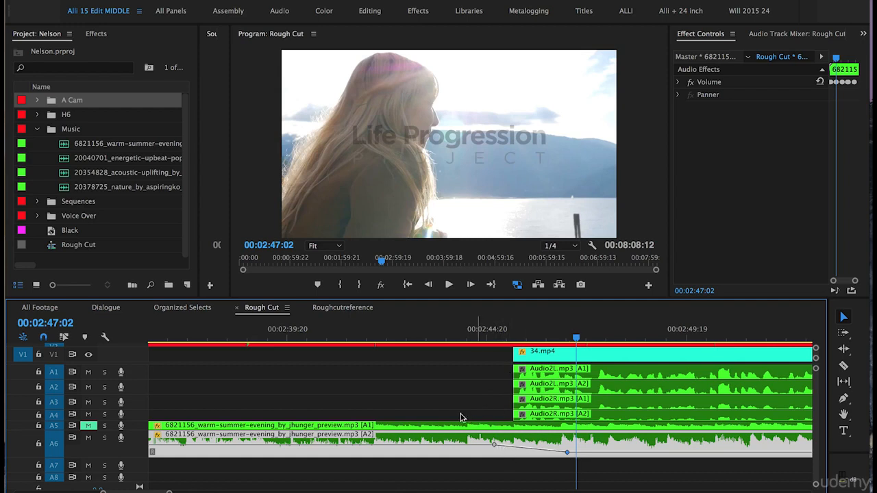
- Shift the music's rise after 34.mp4 so it runs from about 00:03:02:07 to 00:03:04:12, and play it back
{"action": "key", "text": "minus"}
{"action": "key", "text": "minus"}
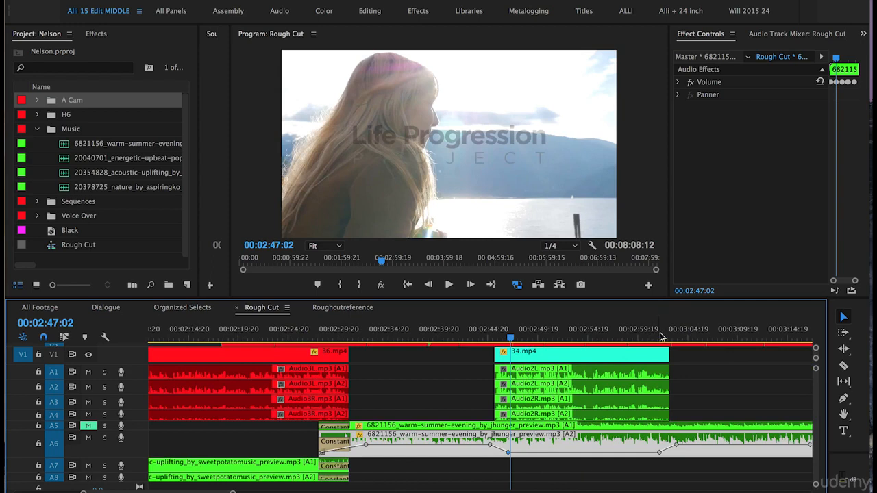
{"action": "left_click", "coordinate": [660, 336]}
{"action": "key", "text": "space"}
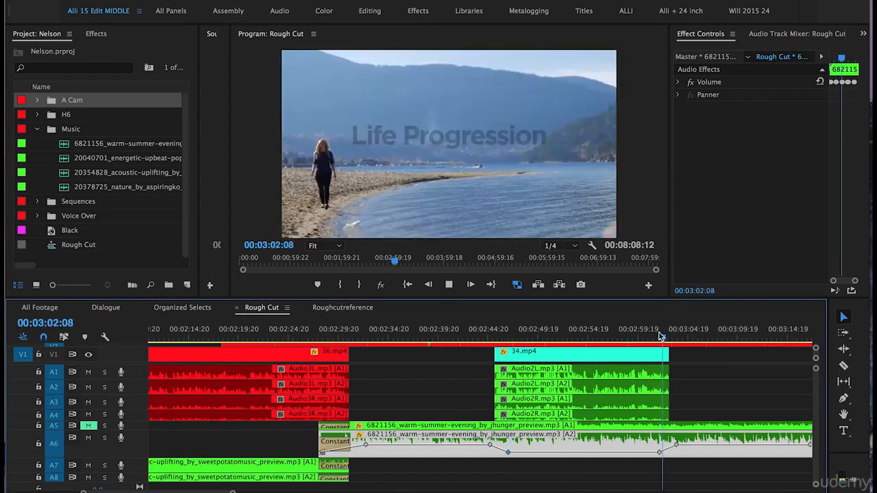
{"action": "key", "text": "space"}
{"action": "key", "text": "equal"}
{"action": "left_click_drag", "start_coordinate": [509, 445], "coordinate": [542, 444]}
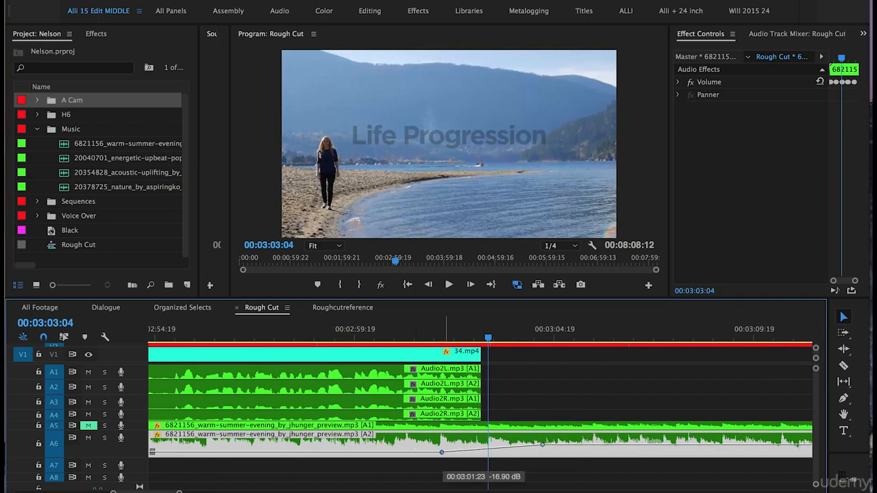
{"action": "left_click_drag", "start_coordinate": [449, 452], "coordinate": [454, 452]}
{"action": "left_click", "coordinate": [444, 329]}
{"action": "key", "text": "space"}
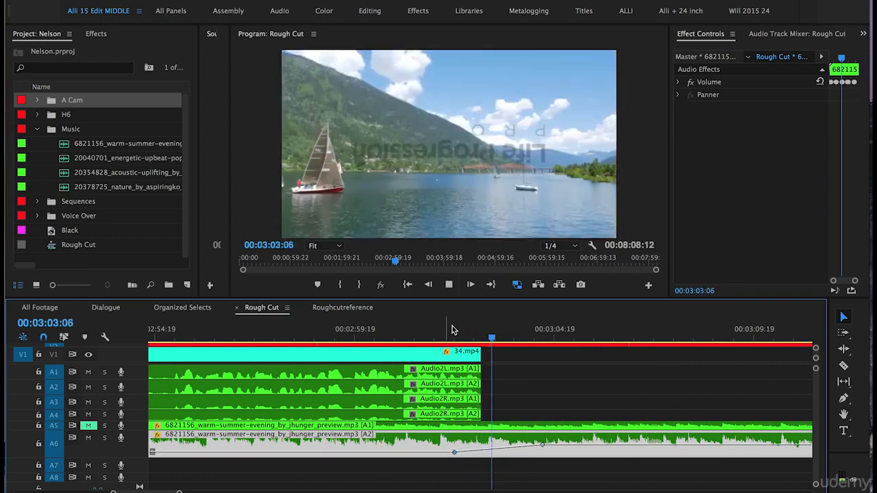
{"action": "key", "text": "minus"}
{"action": "key", "text": "minus"}
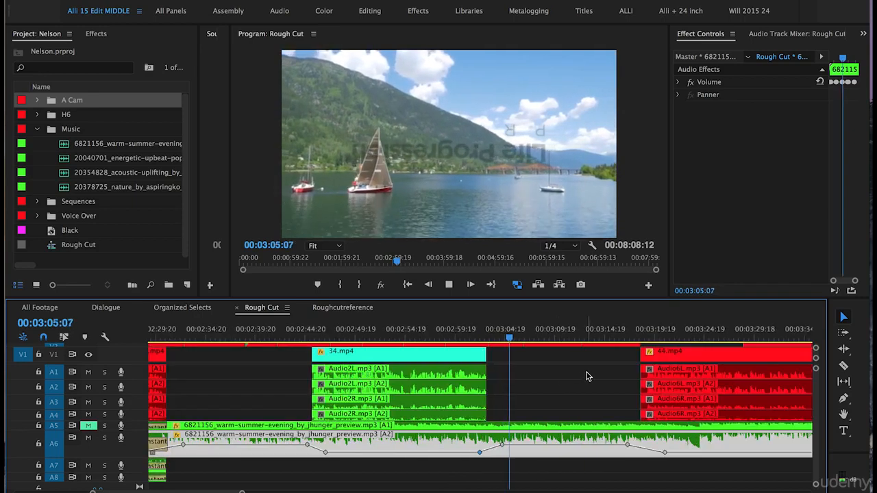
{"action": "key", "text": "space"}
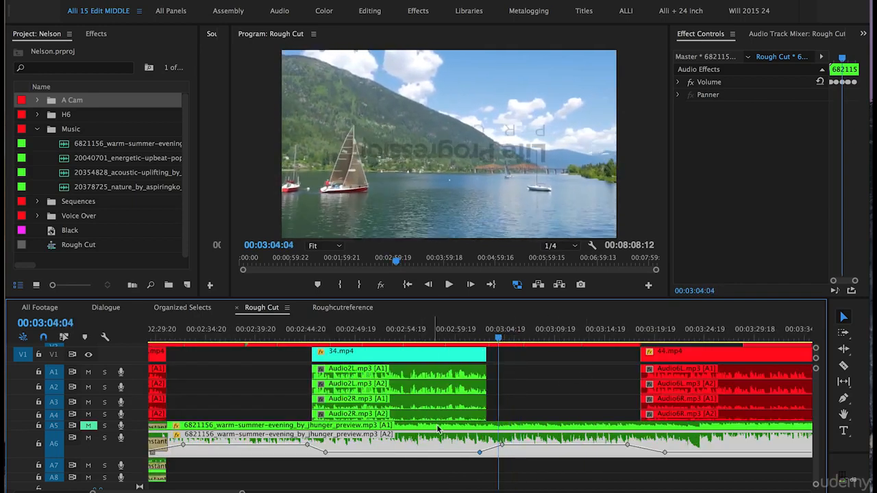
- Play the start of 44.mp4 and move the low music keyframe beneath it earlier, to about 00:03:19:12
{"action": "left_click", "coordinate": [633, 328]}
{"action": "key", "text": "equal"}
{"action": "key", "text": "space"}
{"action": "key", "text": "space"}
{"action": "left_click_drag", "start_coordinate": [563, 452], "coordinate": [530, 452]}
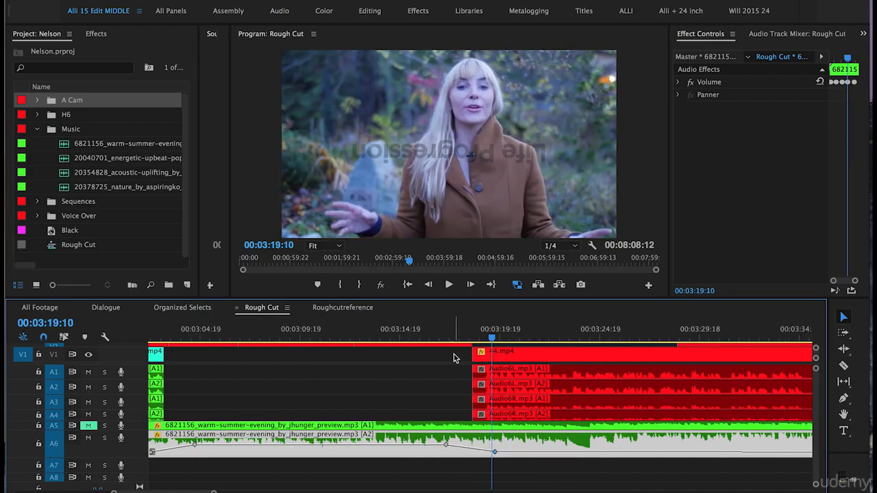
- Move 44.mp4 and its four Audio6 clips about one second earlier, starting at about 00:03:17:12, and play the transition
{"action": "left_click_drag", "start_coordinate": [455, 353], "coordinate": [481, 415]}
{"action": "left_click_drag", "start_coordinate": [468, 364], "coordinate": [488, 362]}
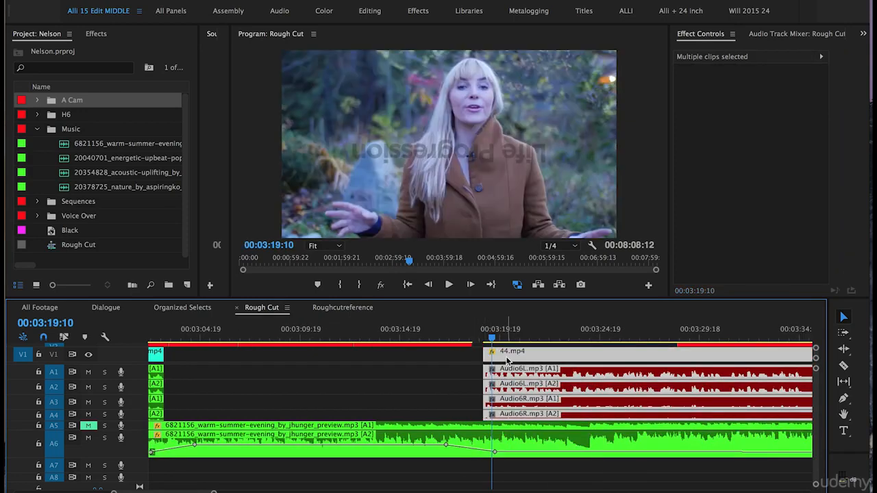
{"action": "left_click_drag", "start_coordinate": [504, 361], "coordinate": [480, 358]}
{"action": "left_click", "coordinate": [426, 338]}
{"action": "key", "text": "space"}
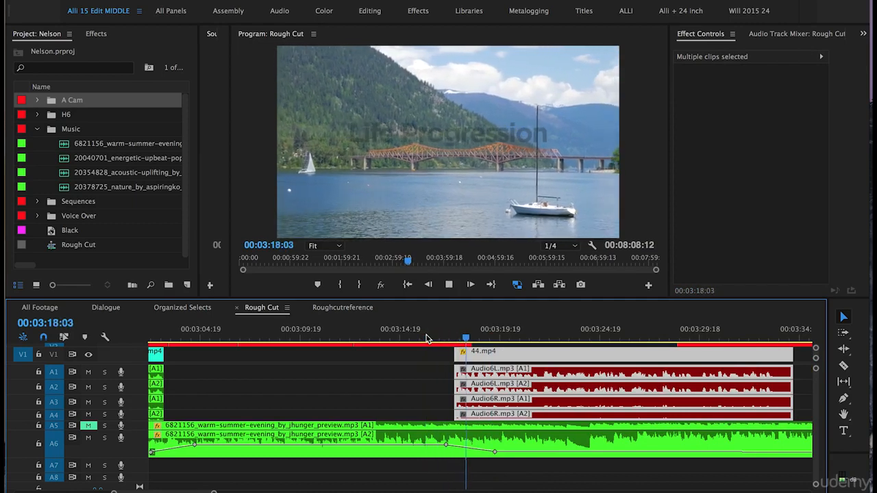
{"action": "scroll", "coordinate": [415, 370], "scroll_direction": "down", "scroll_amount": 1}
{"action": "scroll", "coordinate": [415, 370], "scroll_direction": "down", "scroll_amount": 1}
{"action": "key", "text": "space"}
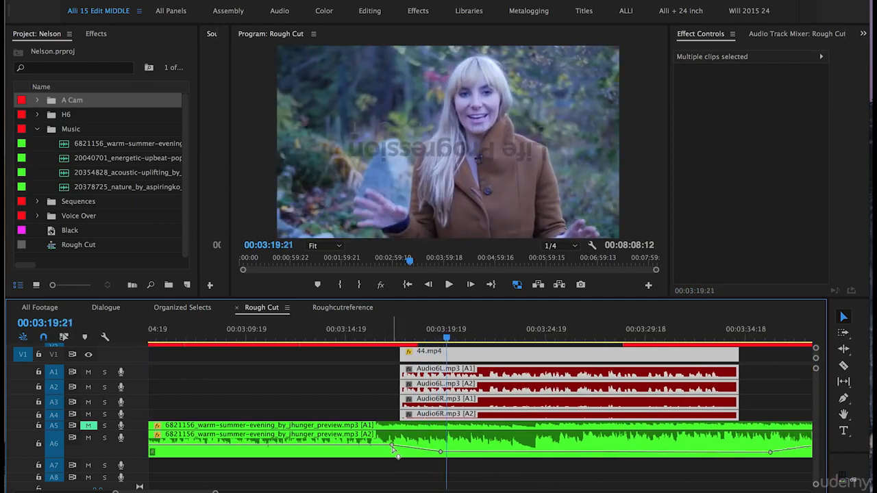
- Shift the music fade into 44.mp4 earlier, placing its keyframes at about 00:03:16:06 and 00:03:19:05
{"action": "left_click", "coordinate": [392, 446]}
{"action": "left_click_drag", "start_coordinate": [389, 445], "coordinate": [375, 445]}
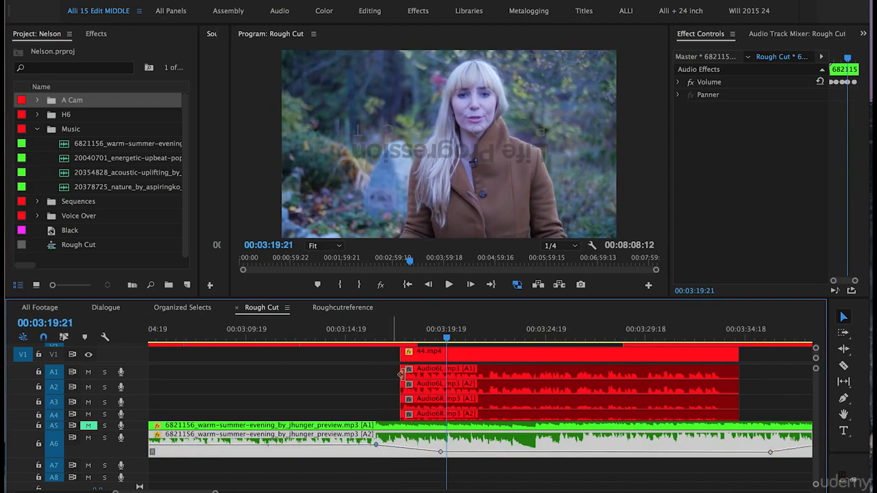
{"action": "left_click_drag", "start_coordinate": [441, 452], "coordinate": [434, 451]}
{"action": "scroll", "coordinate": [747, 417], "scroll_direction": "down", "scroll_amount": 2}
{"action": "scroll", "coordinate": [686, 411], "scroll_direction": "up", "scroll_amount": 2}
{"action": "scroll", "coordinate": [706, 402], "scroll_direction": "right", "scroll_amount": 3}
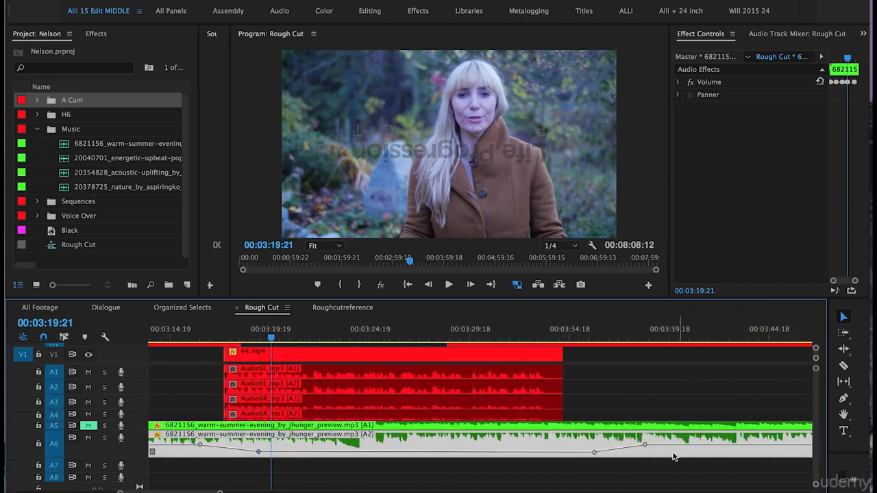
- Shift the music's rise near the end of 44.mp4 earlier, placing keyframes at about 00:03:32:18 and 00:03:35:08, saving the project and playing it back
{"action": "left_click", "coordinate": [645, 445]}
{"action": "left_click", "coordinate": [648, 420]}
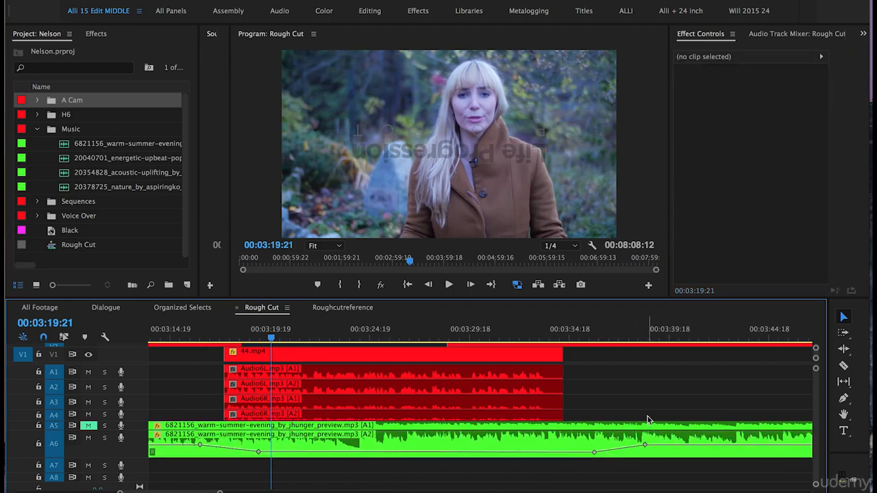
{"action": "left_click", "coordinate": [644, 448]}
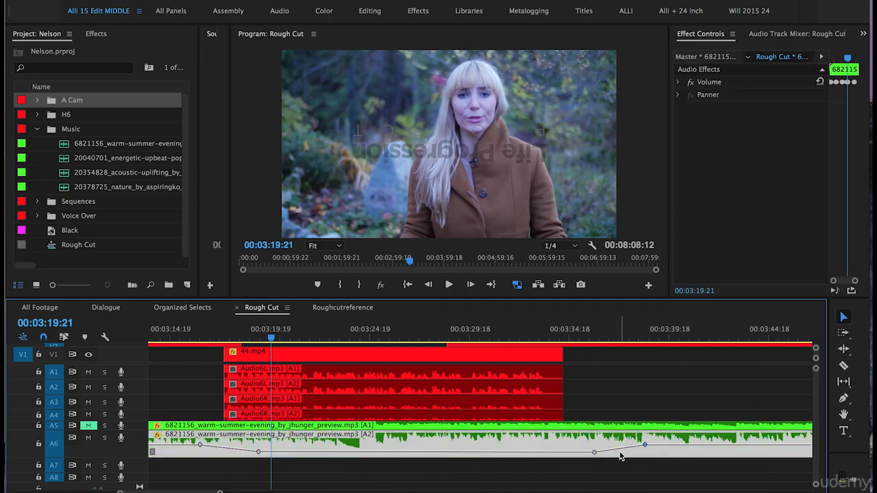
{"action": "key", "text": "ctrl+s"}
{"action": "left_click_drag", "start_coordinate": [594, 452], "coordinate": [529, 452]}
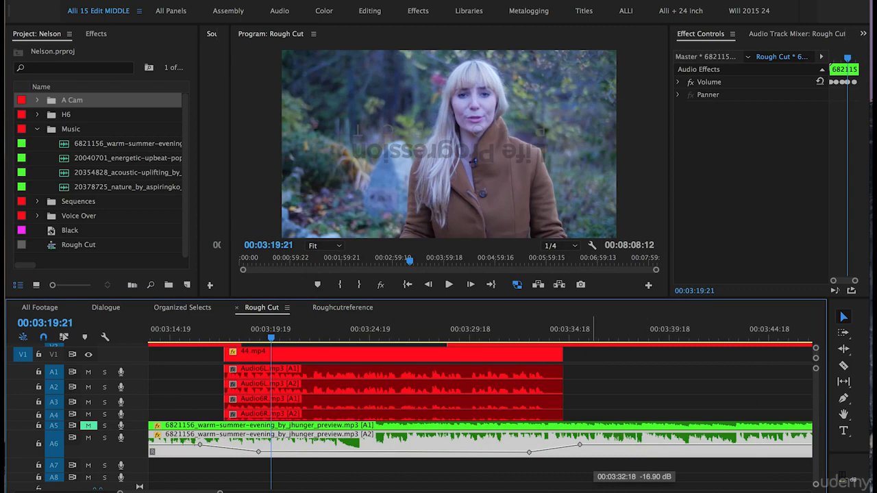
{"action": "left_click", "coordinate": [529, 340]}
{"action": "key", "text": "space"}
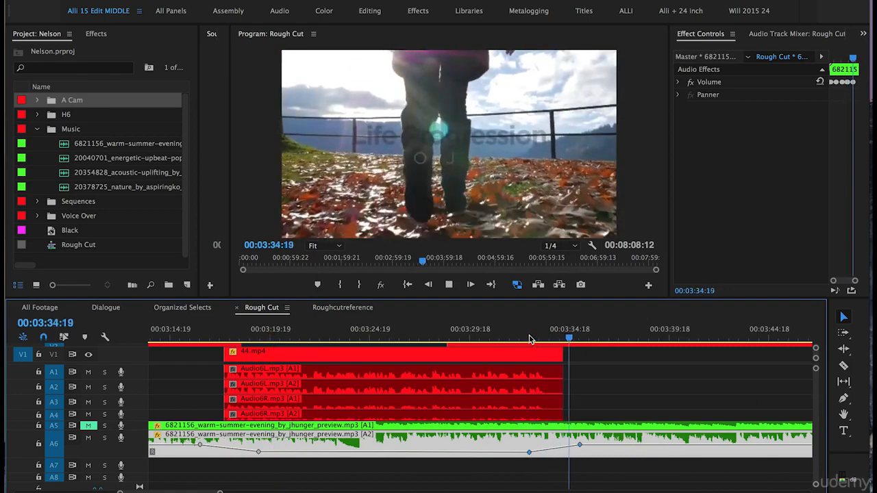
- Slip 29.mp4 on V2 to the last part of its source footage, keeping its timeline position, and play it back
{"action": "key", "text": "minus"}
{"action": "left_click", "coordinate": [585, 384]}
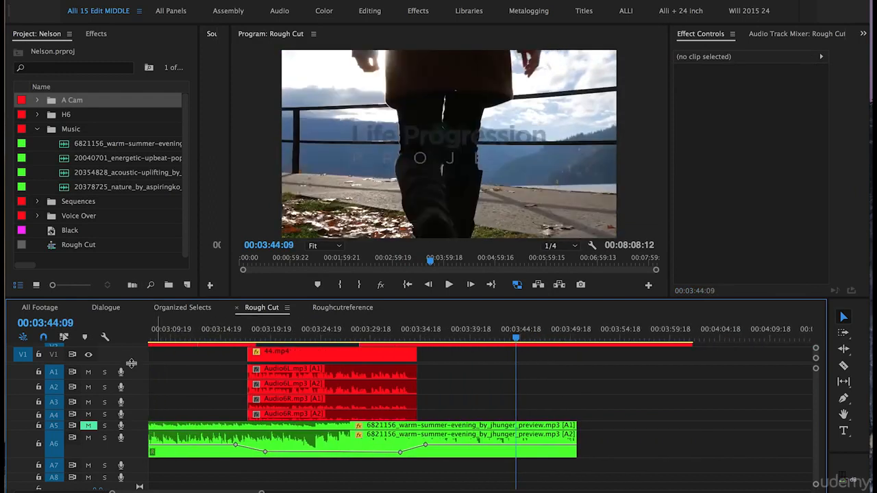
{"action": "left_click_drag", "start_coordinate": [131, 363], "coordinate": [131, 399]}
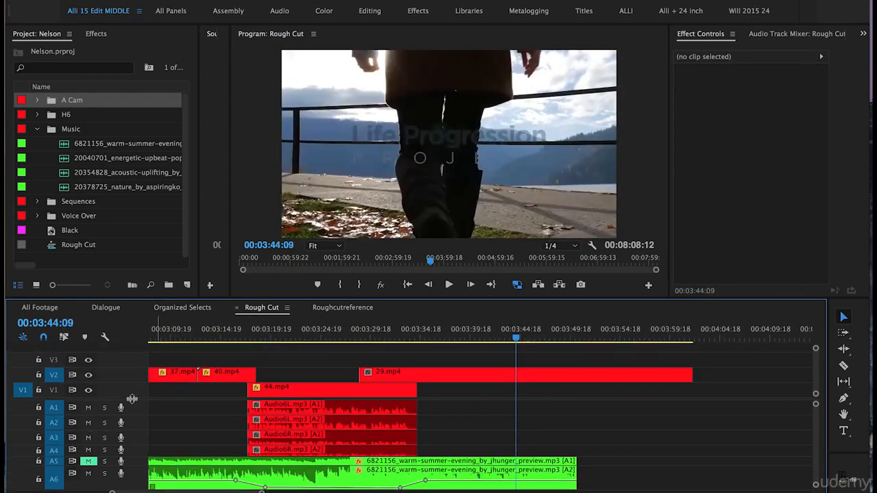
{"action": "key", "text": "y"}
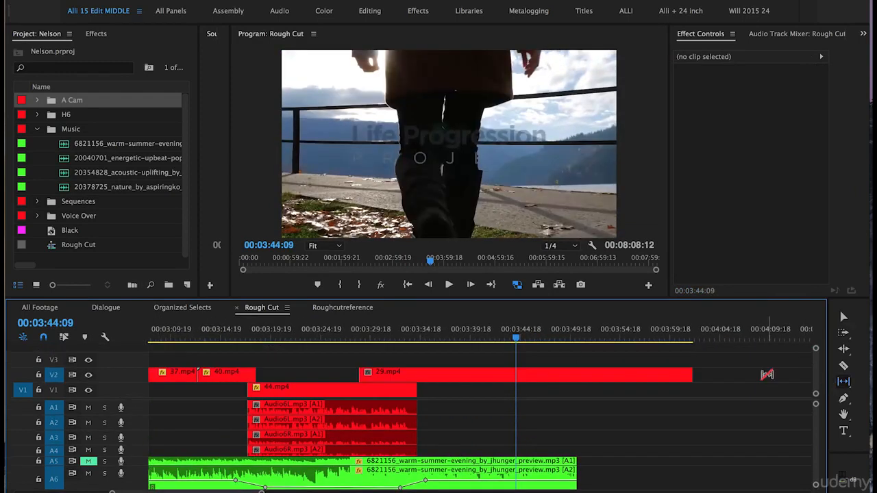
{"action": "left_click_drag", "start_coordinate": [497, 378], "coordinate": [372, 376]}
{"action": "key", "text": "v"}
{"action": "left_click", "coordinate": [361, 334]}
{"action": "key", "text": "space"}
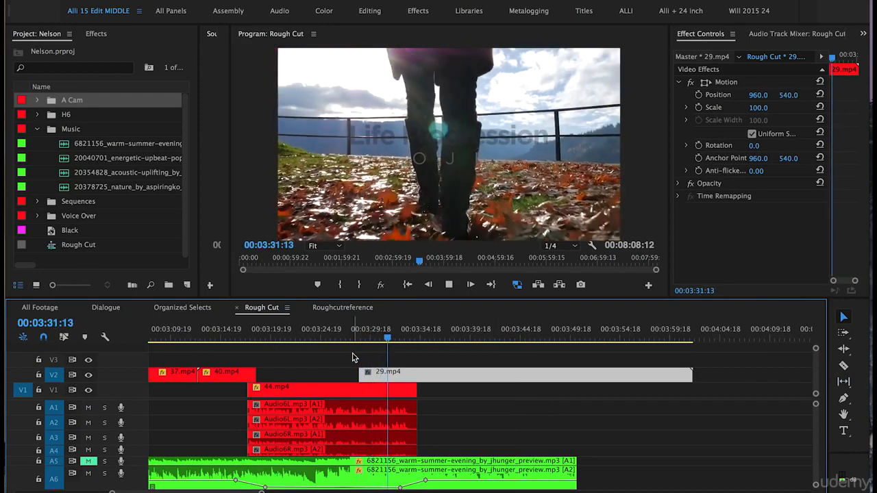
{"action": "scroll", "coordinate": [349, 364], "scroll_direction": "down", "scroll_amount": 1}
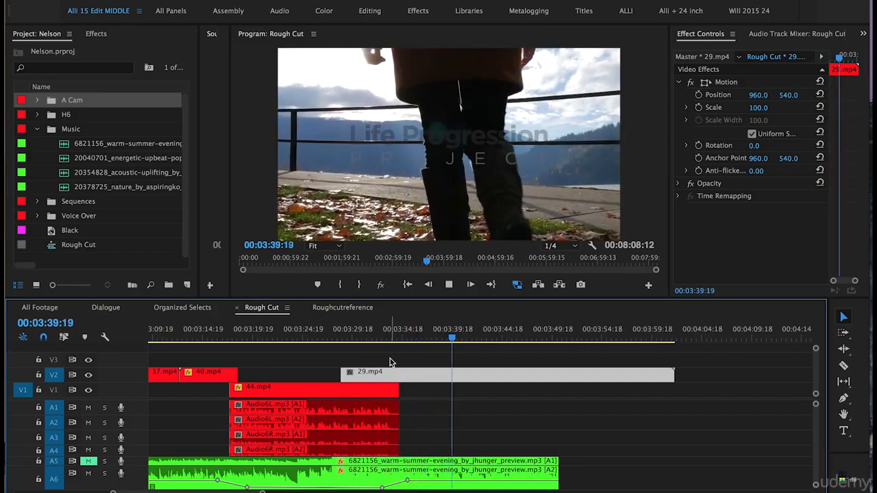
- Trim the start of 29.mp4 to 00:03:32:20, move the clip earlier to start at about 00:03:29:02, and play it
{"action": "left_click_drag", "start_coordinate": [361, 339], "coordinate": [384, 341]}
{"action": "key", "text": "space"}
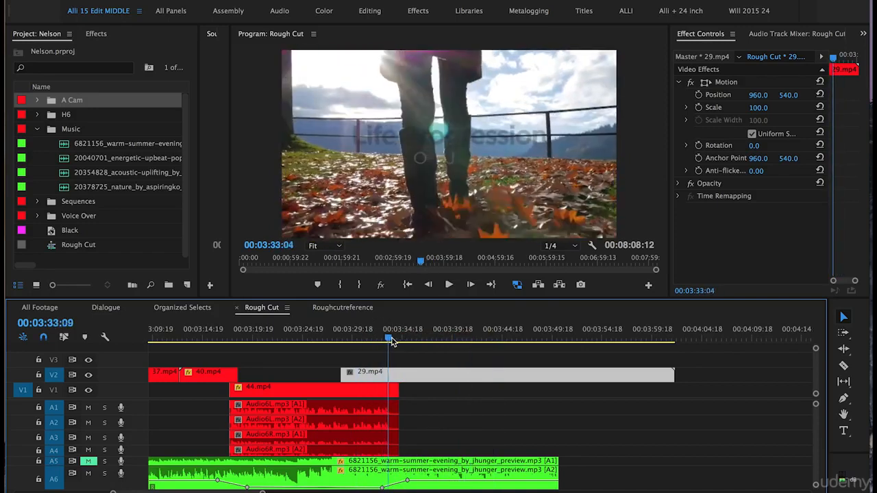
{"action": "key", "text": "space"}
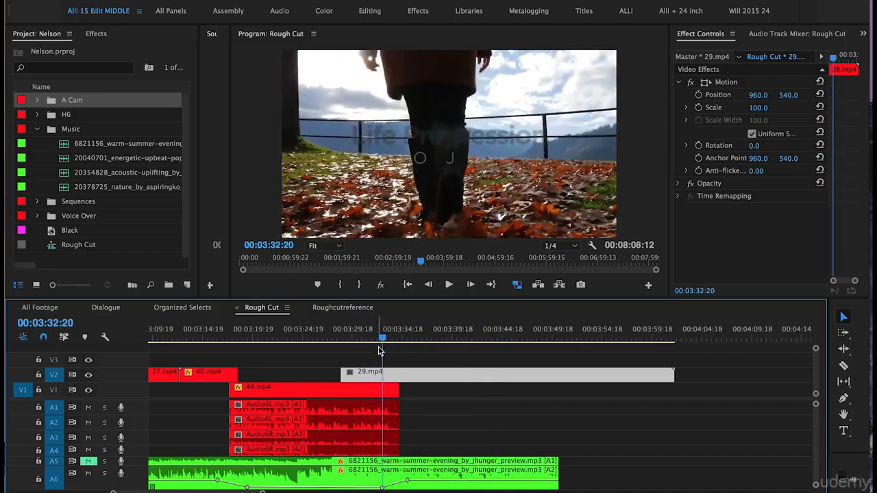
{"action": "left_click_drag", "start_coordinate": [342, 375], "coordinate": [386, 379]}
{"action": "left_click", "coordinate": [343, 339]}
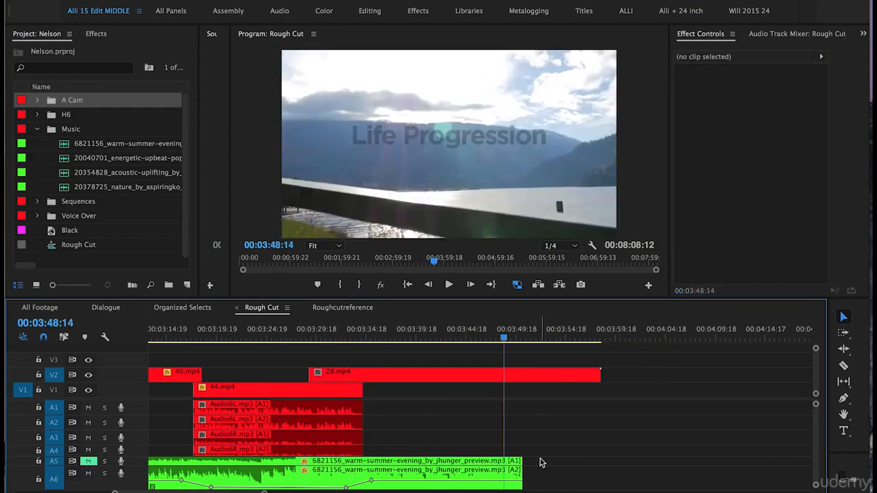
- Extend the end of the warm-summer-evening music on A5 and A6 to about 00:04:04:05 and play the section
{"action": "left_click_drag", "start_coordinate": [540, 459], "coordinate": [659, 463]}
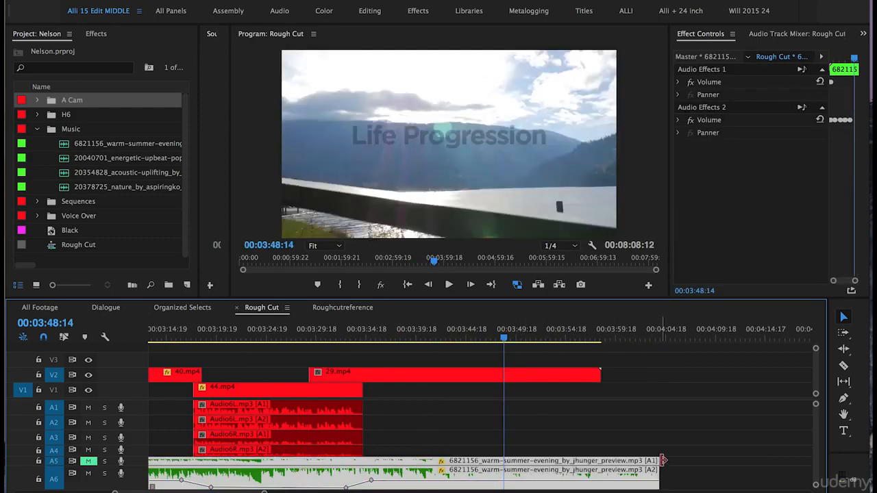
{"action": "key", "text": "space"}
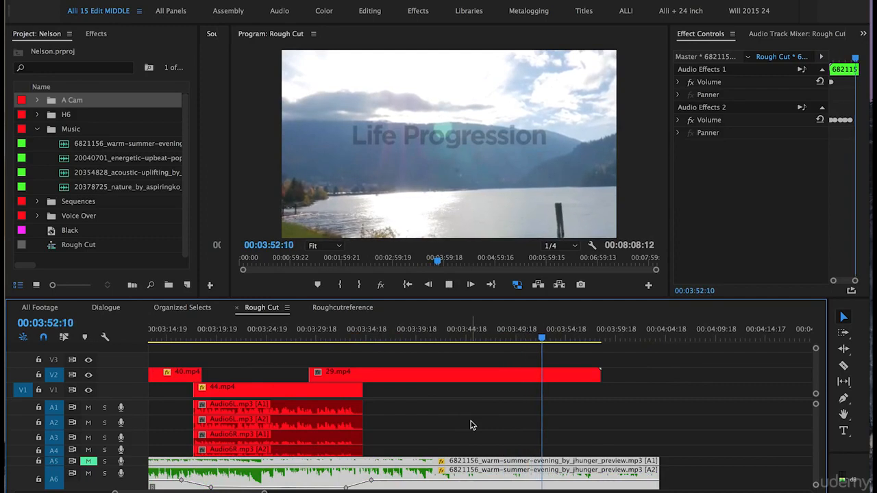
{"action": "left_click", "coordinate": [611, 437]}
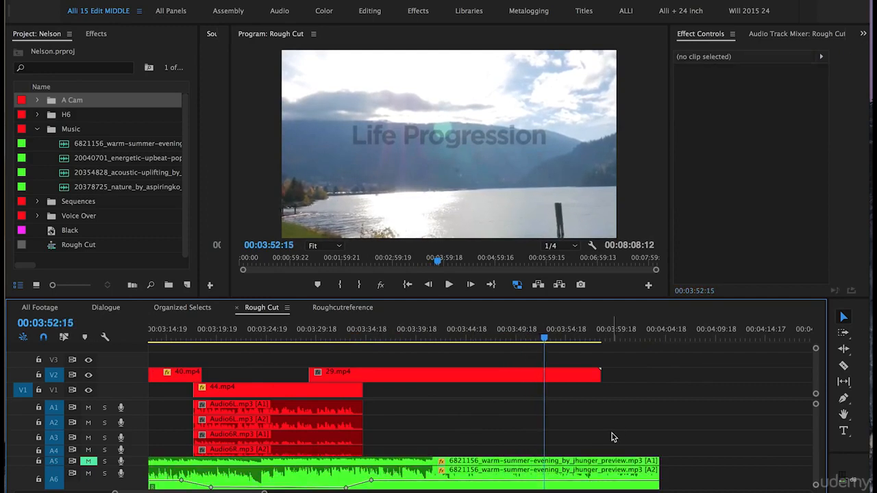